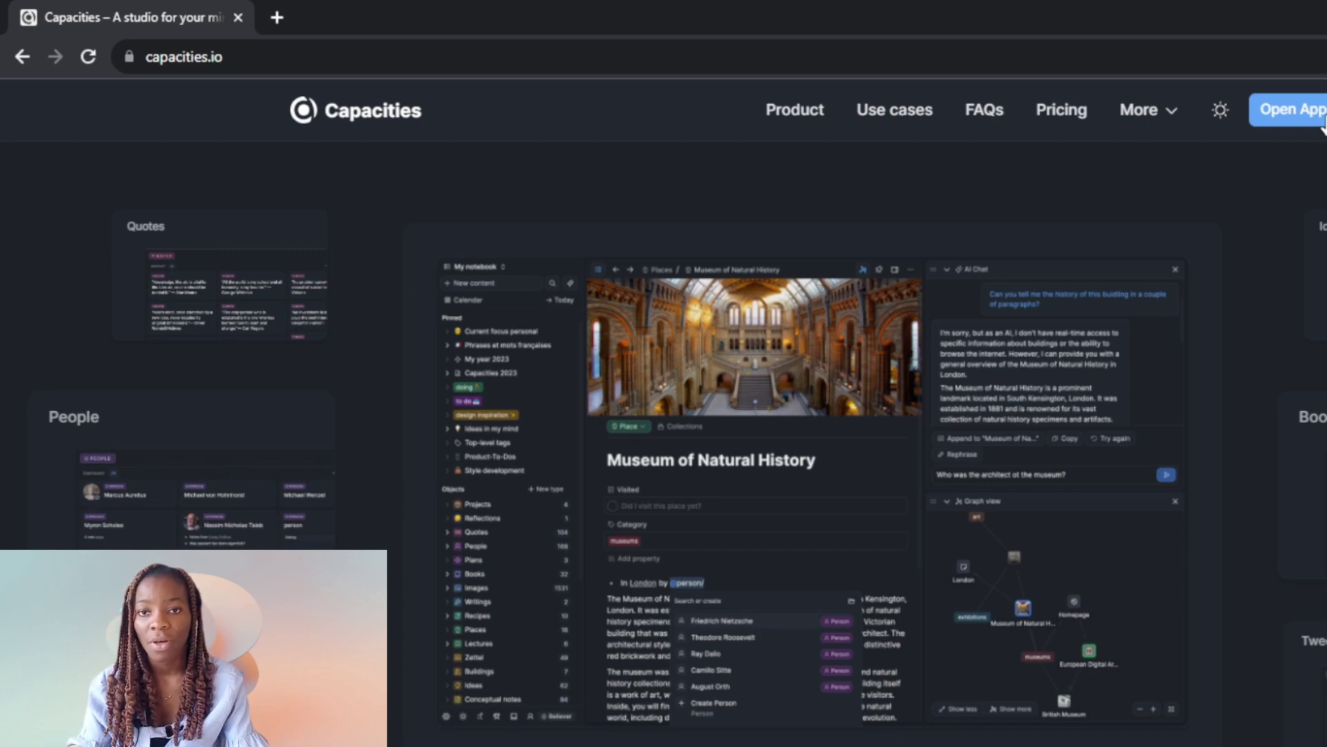
- Launch the Capacities web app from capacities.io
click(1302, 117)
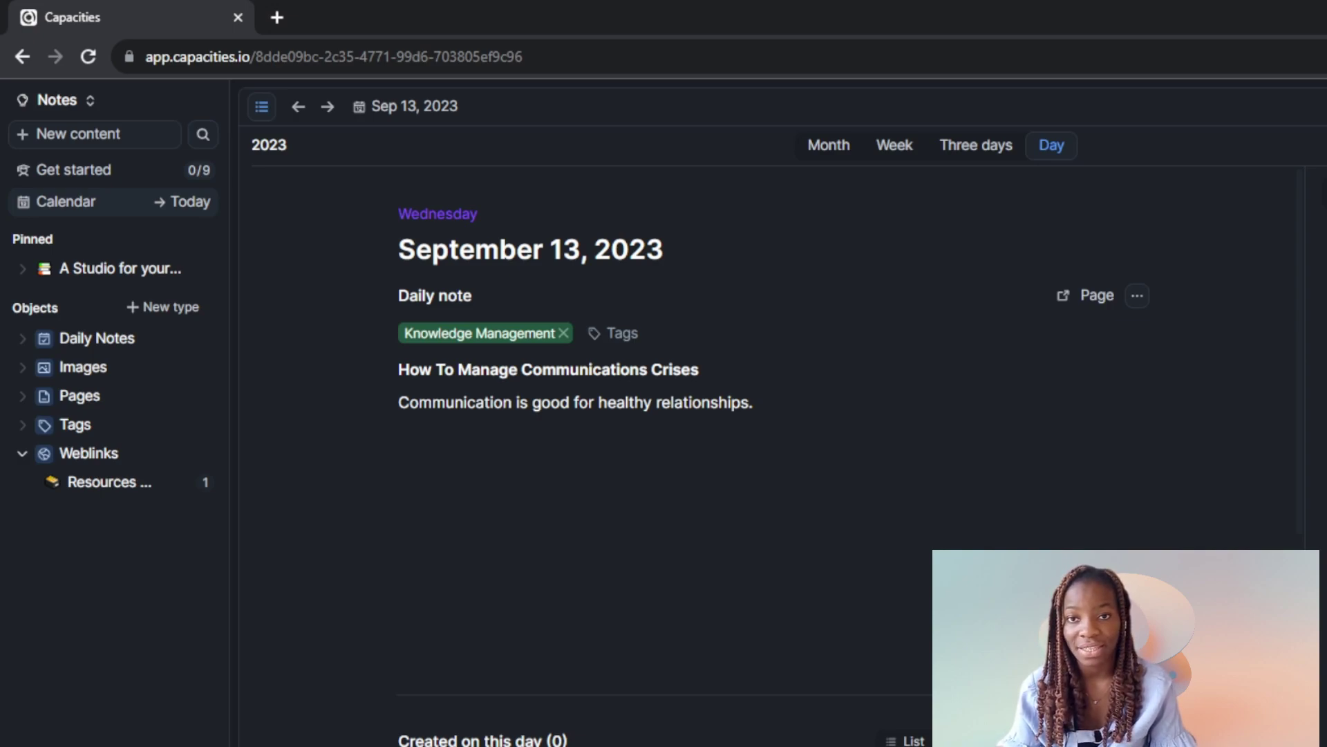
- Jump to the September 14, 2023 daily note and begin writing in its empty first block
key(ctrl+d)
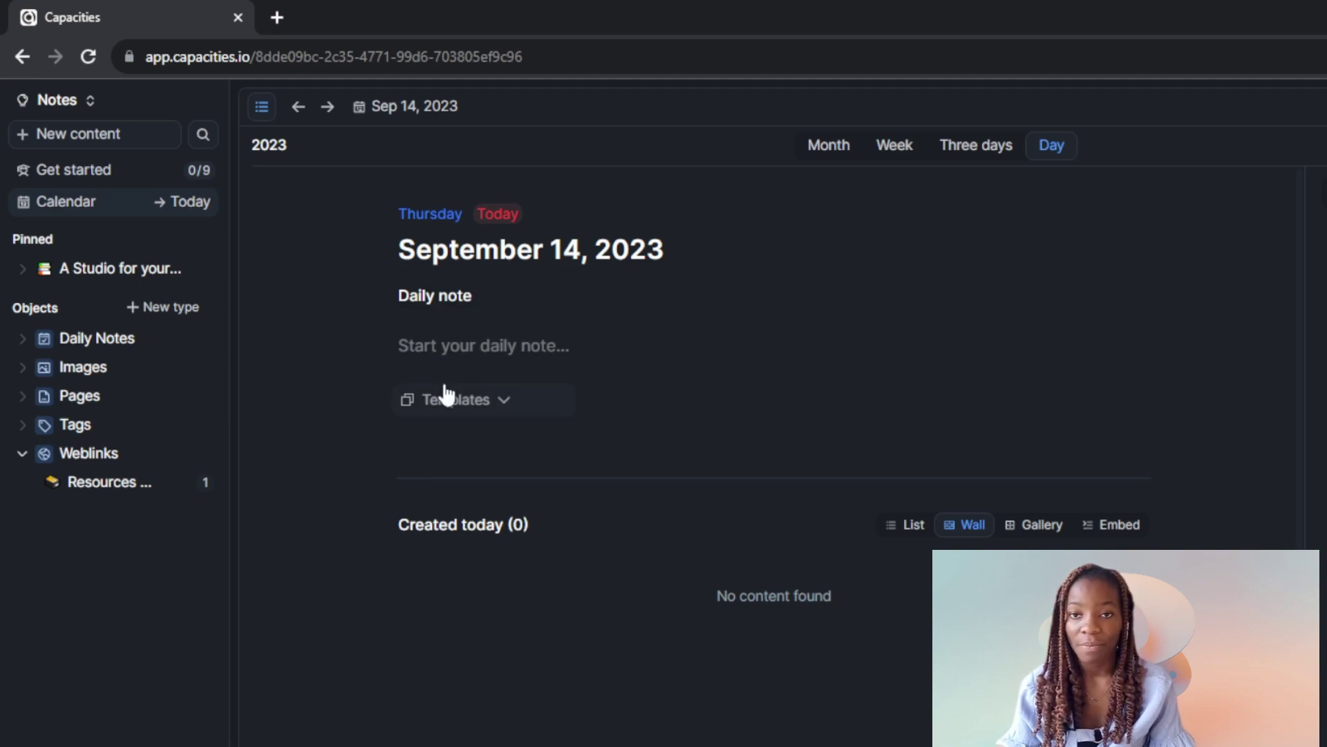
click(480, 348)
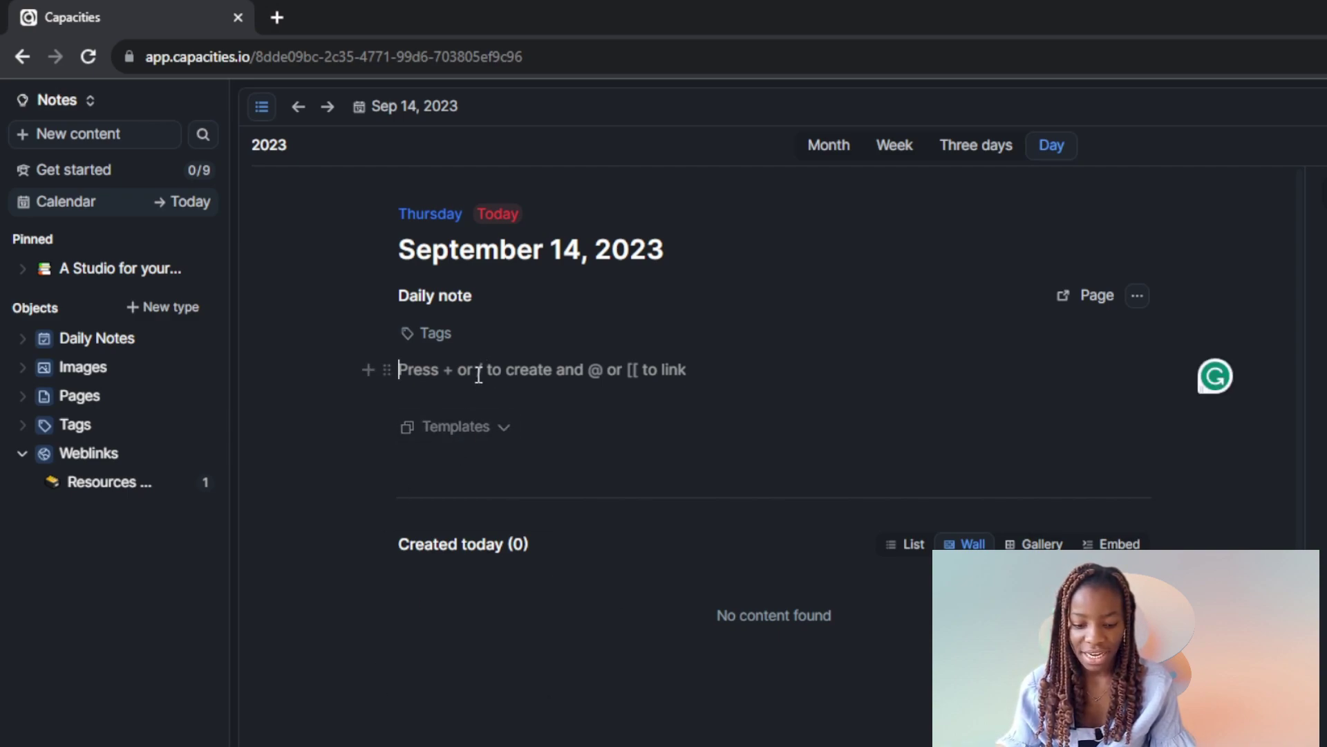
- Write 'Motivation For Writers' as the note's first line
text(Mot)
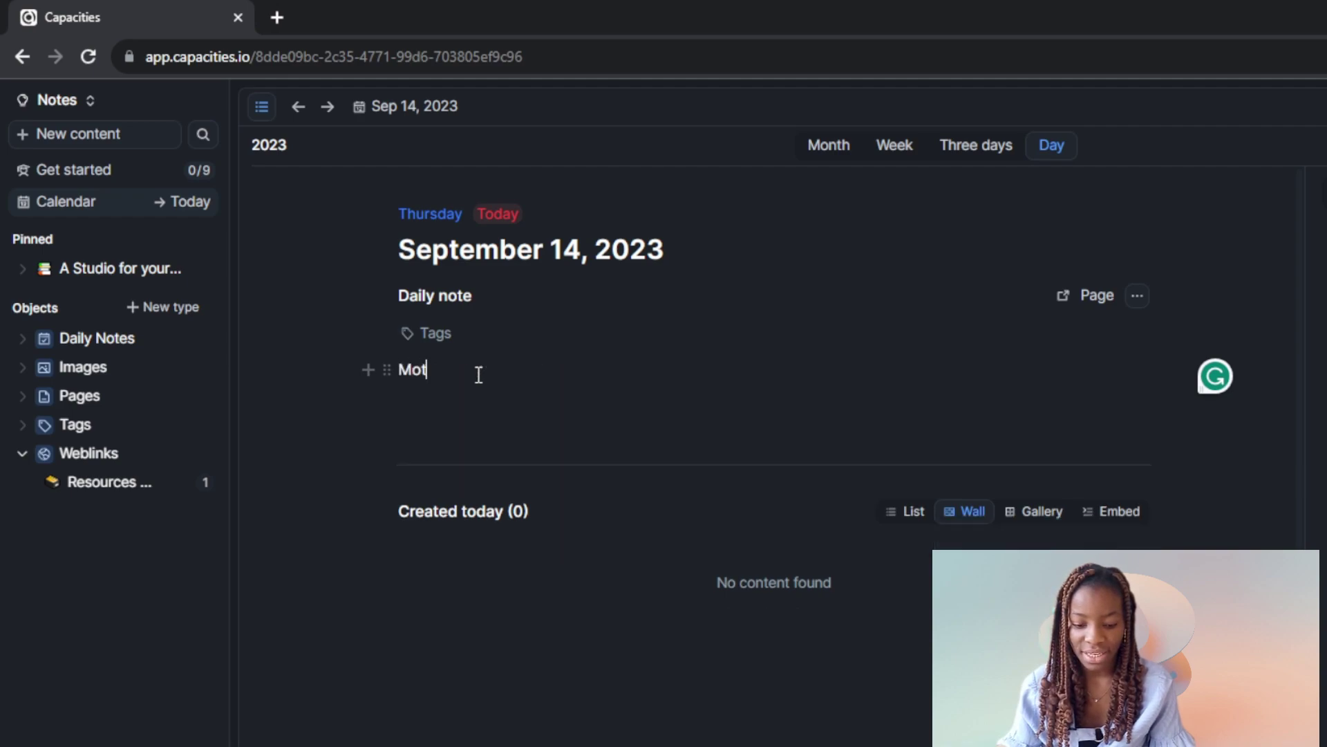
text(ivatio)
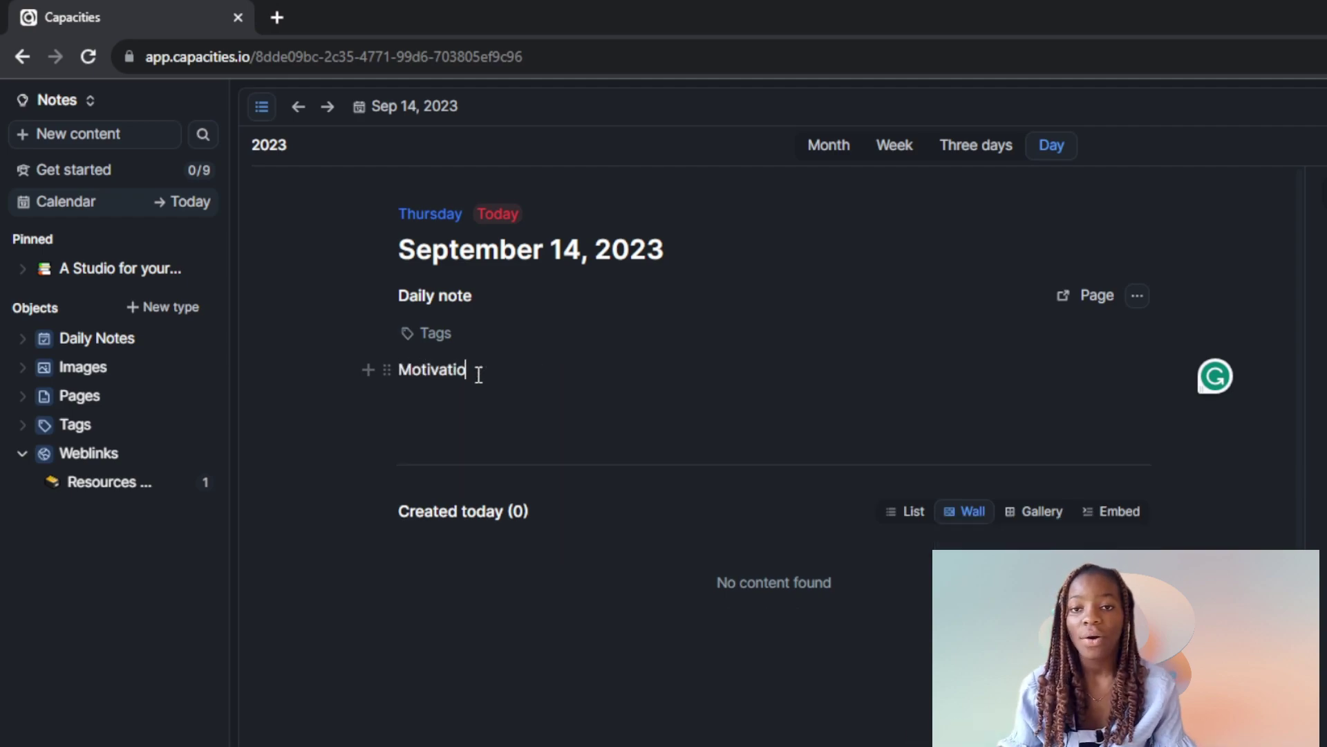
text(n For)
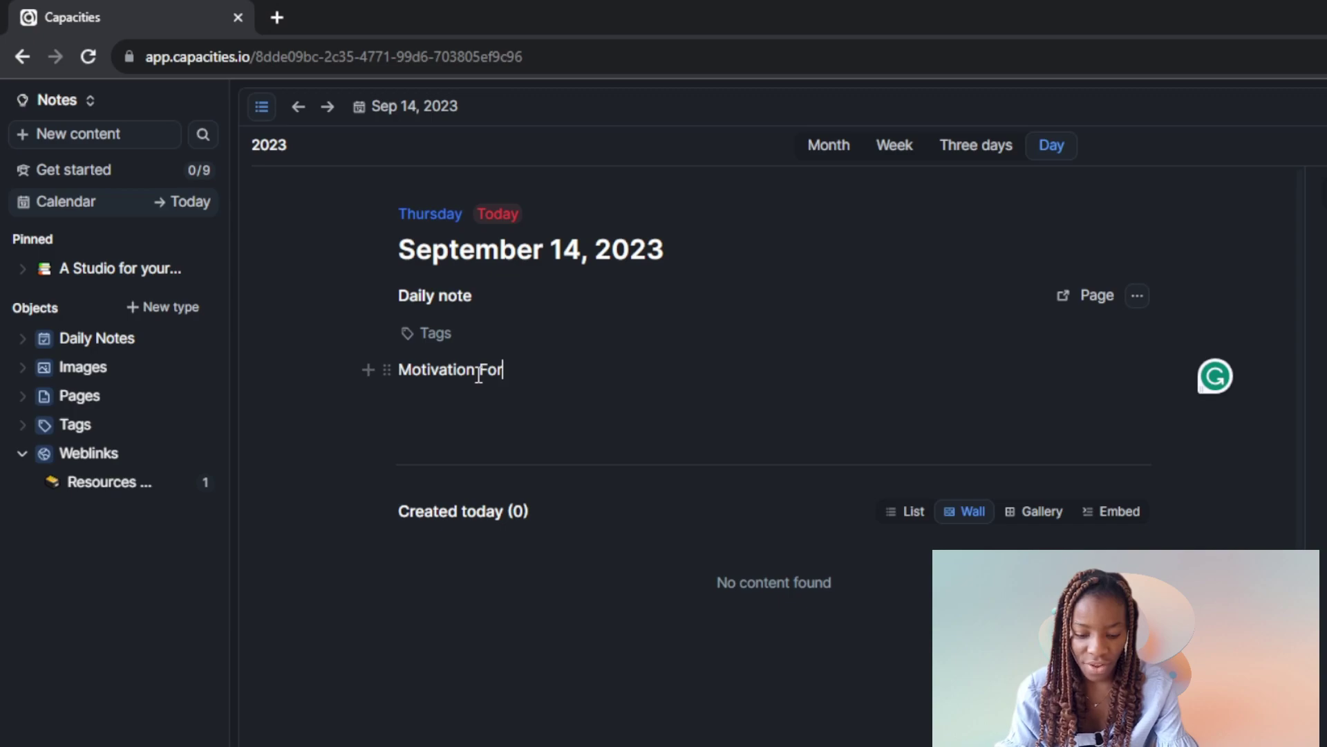
text( Writers)
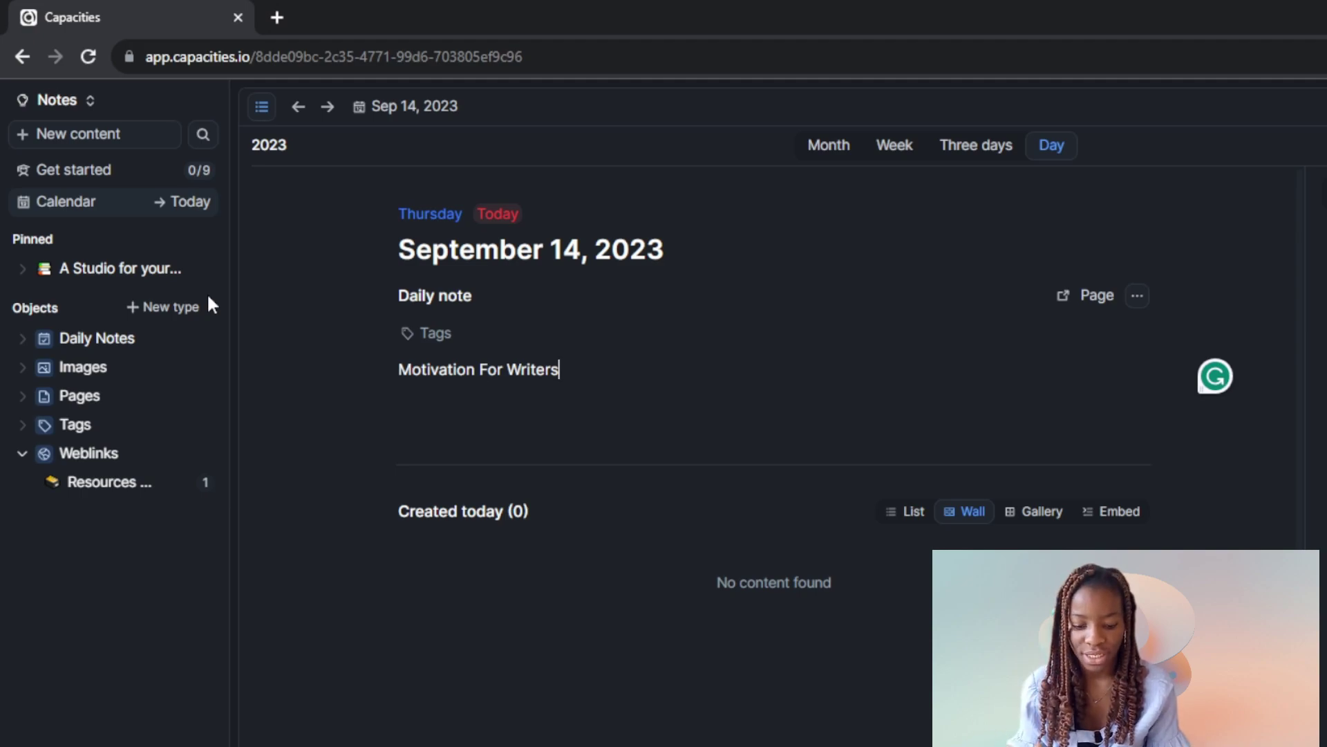
click(764, 356)
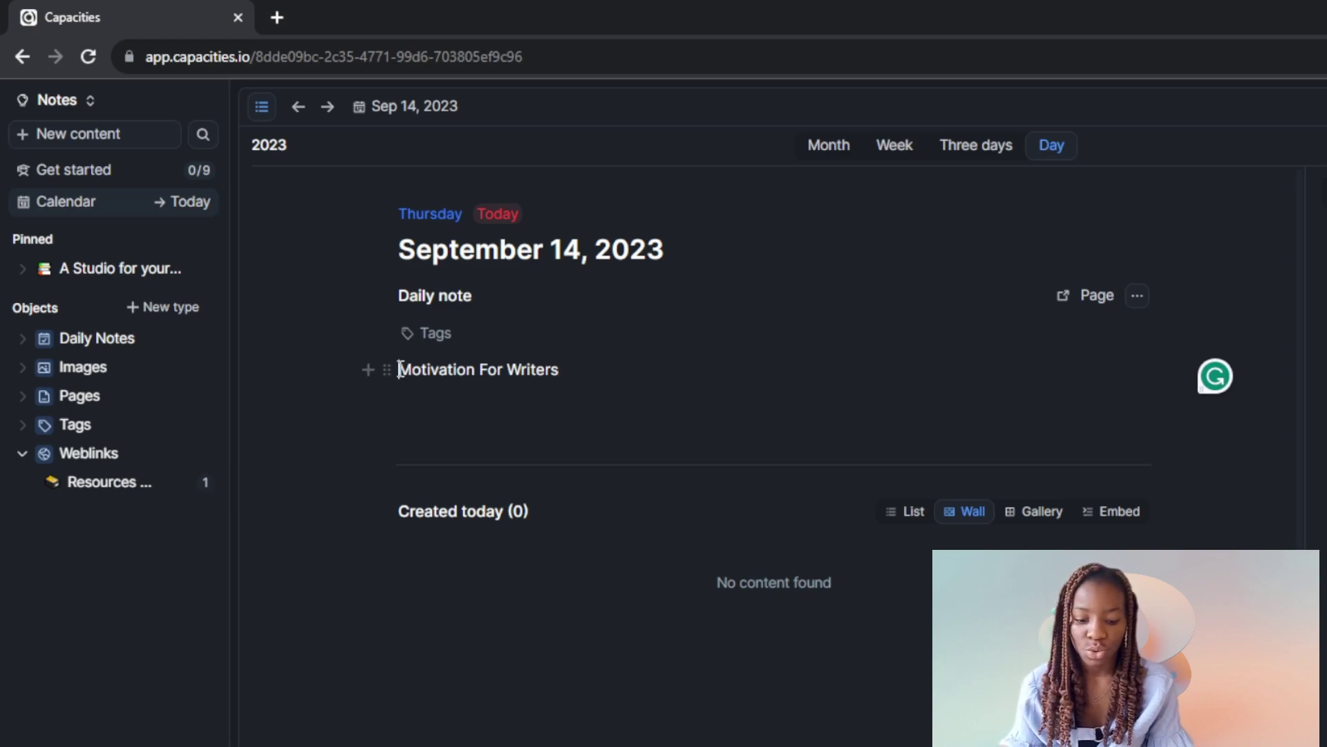
- Make 'Motivation For Writers' bold and apply link formatting to it
drag(399, 369, 567, 376)
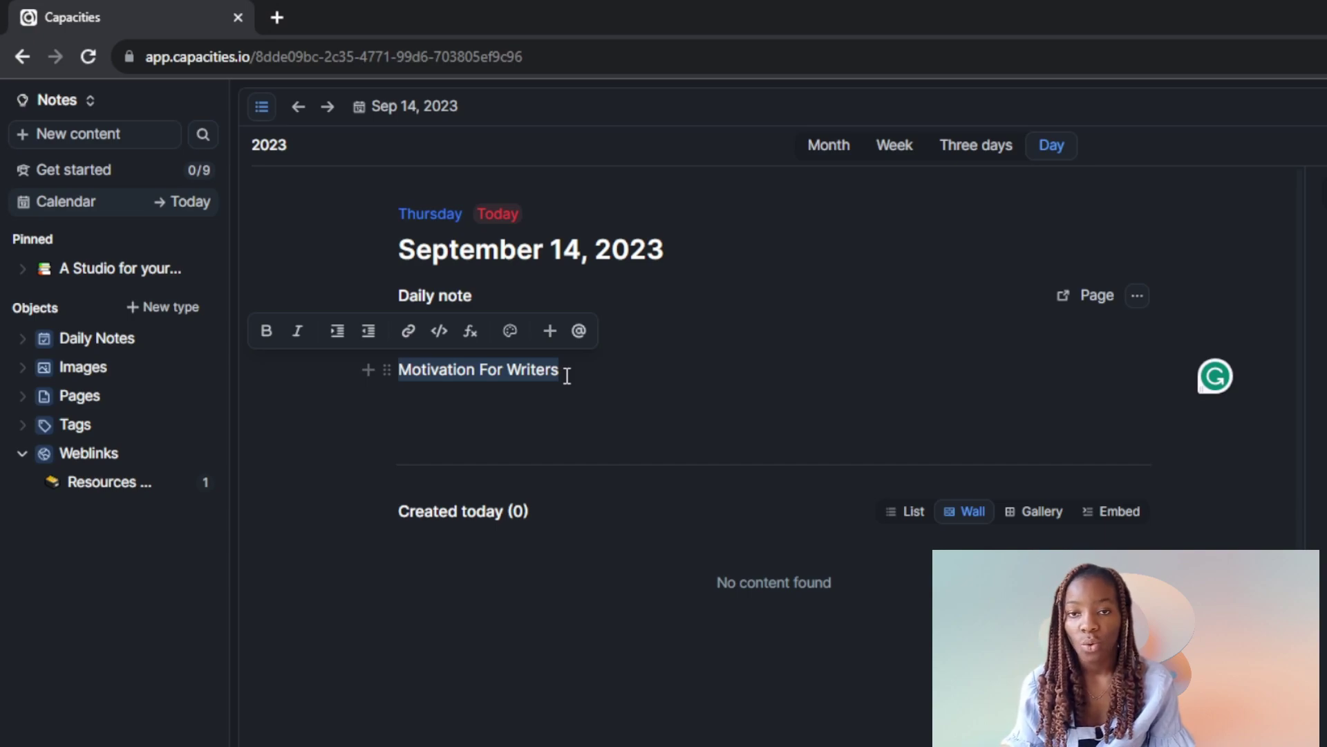
click(267, 332)
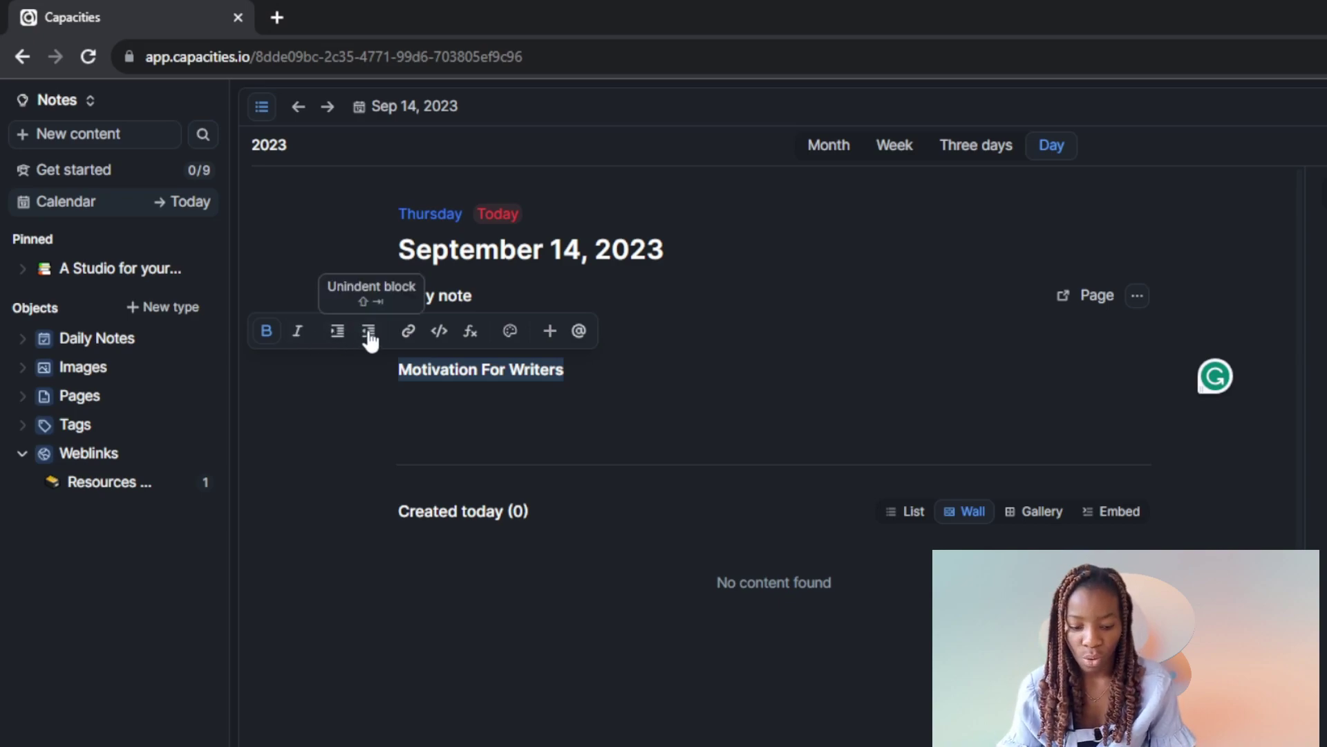
click(410, 332)
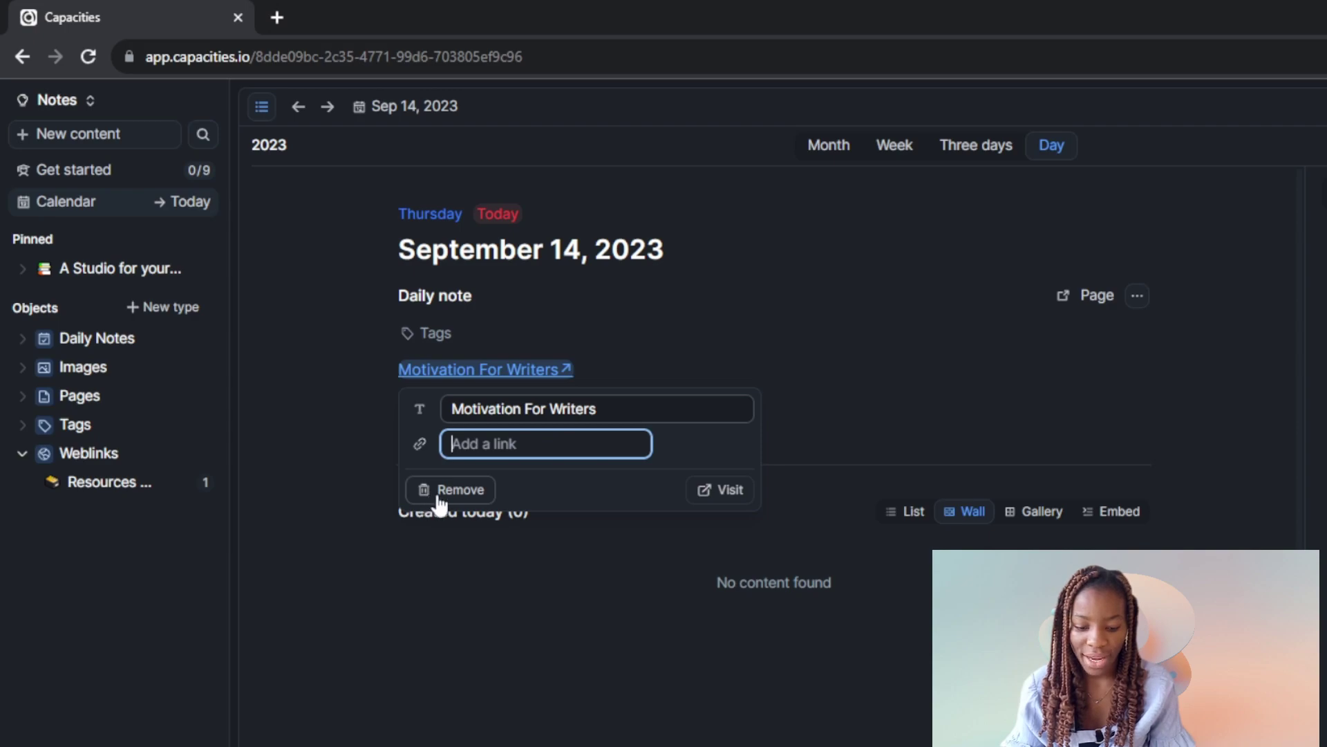
- Undo the link and a stray Knowledge Management tag, leaving 'Motivation For Writers' plain bold
click(914, 335)
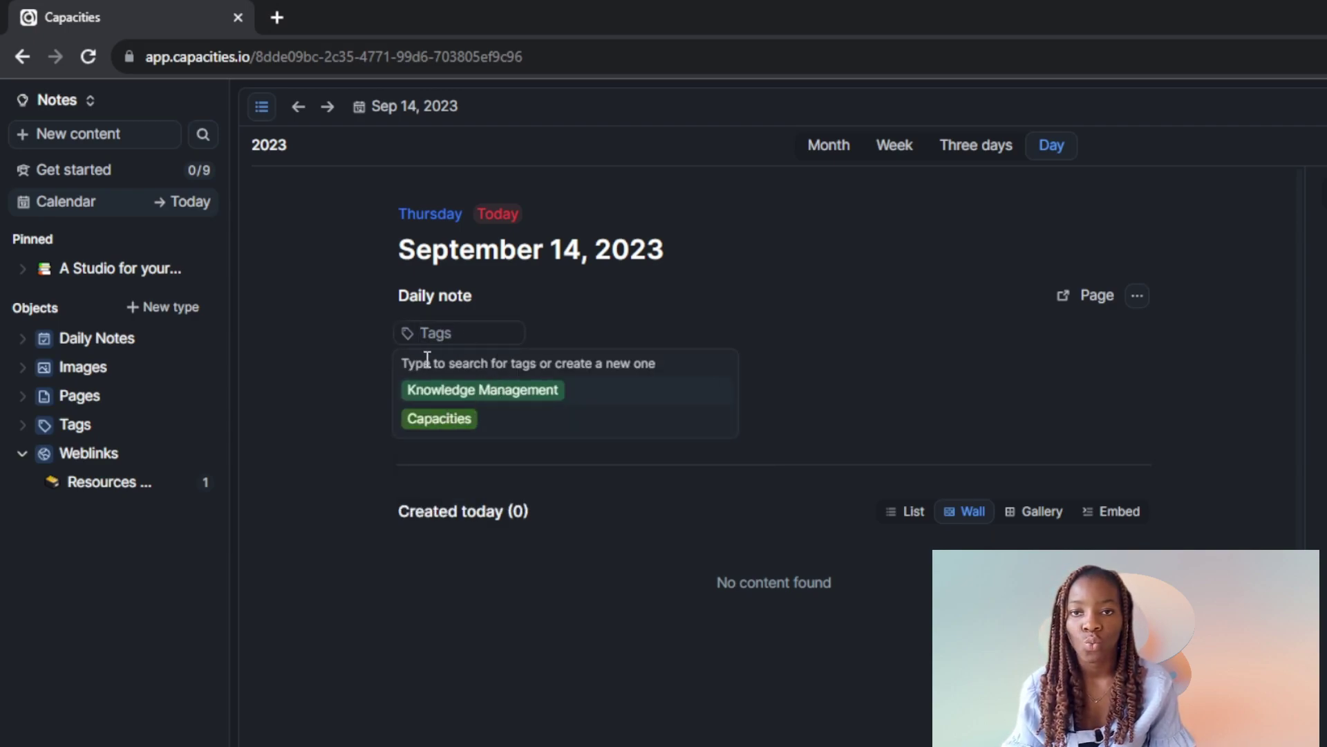
click(430, 392)
click(830, 369)
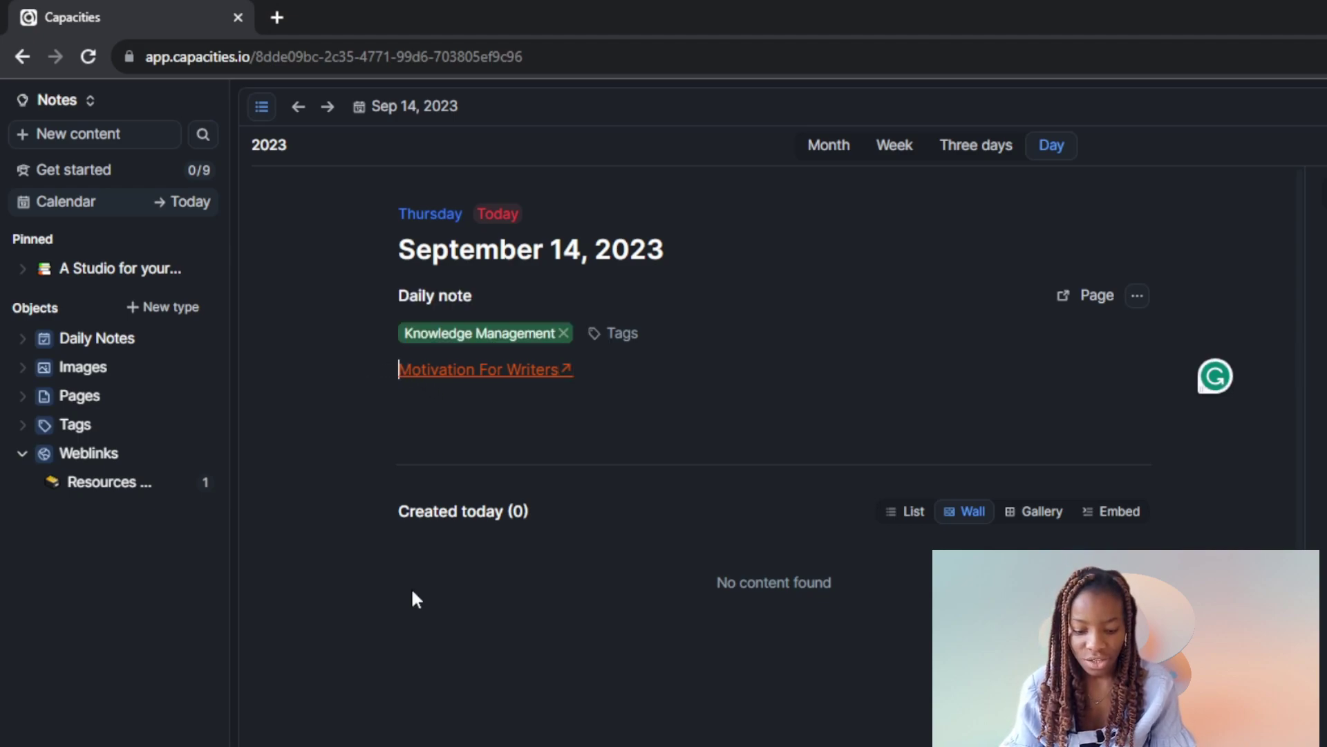
key(ctrl+z)
key(ctrl+z)
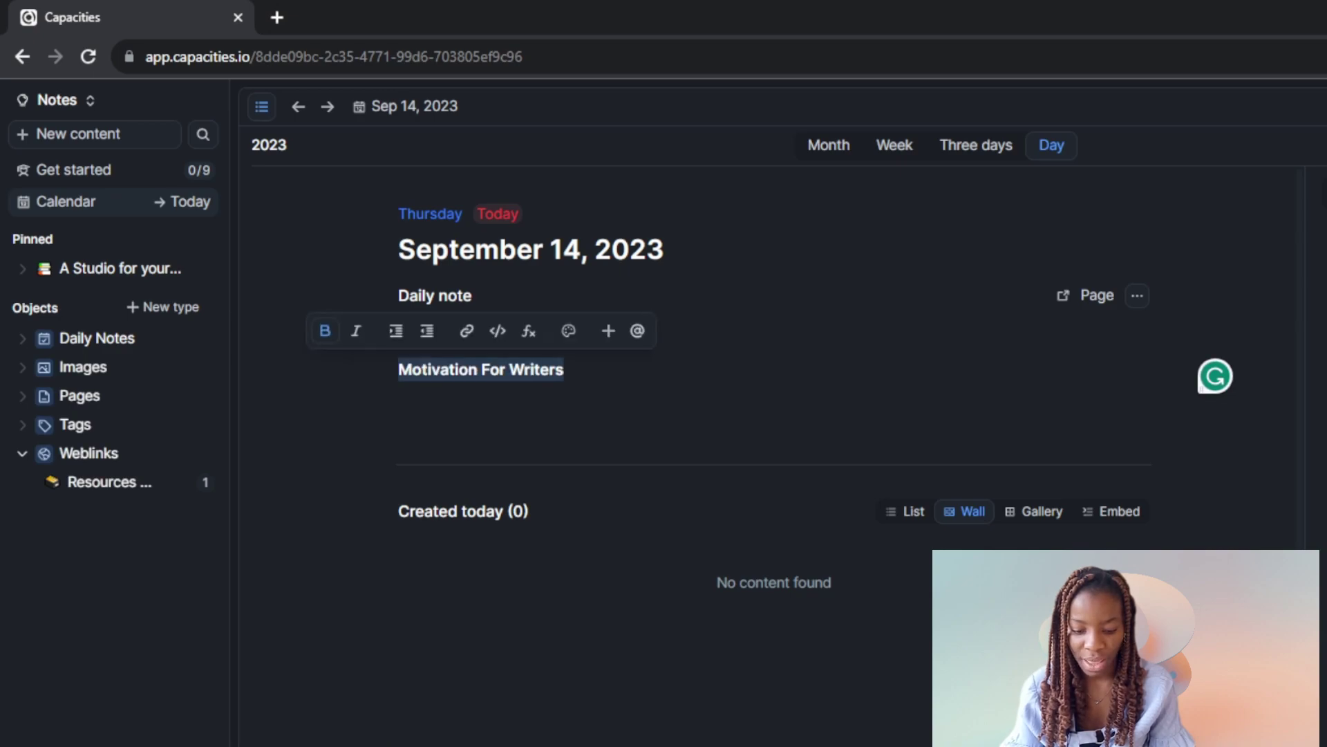
click(620, 438)
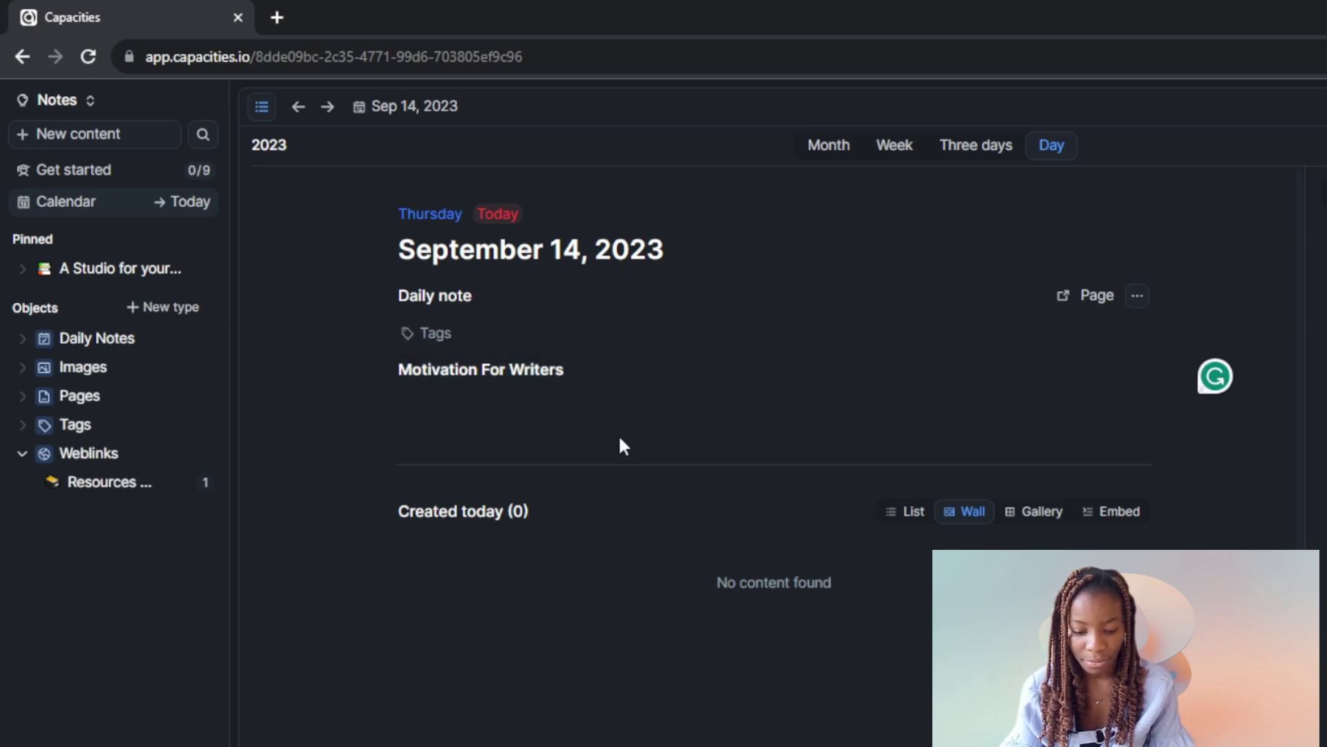
click(450, 337)
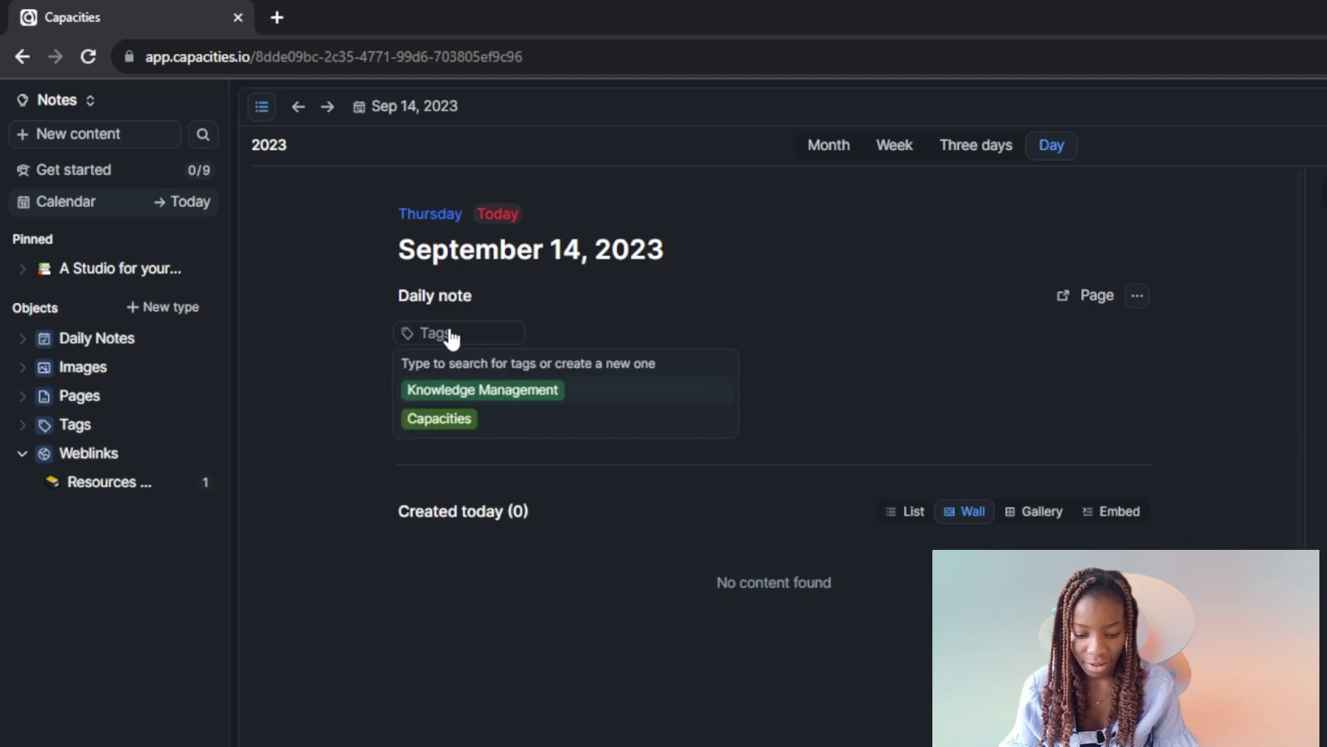
- Add the Knowledge Management tag to the note and reselect the 'Motivation For Writers' text
click(443, 399)
click(772, 400)
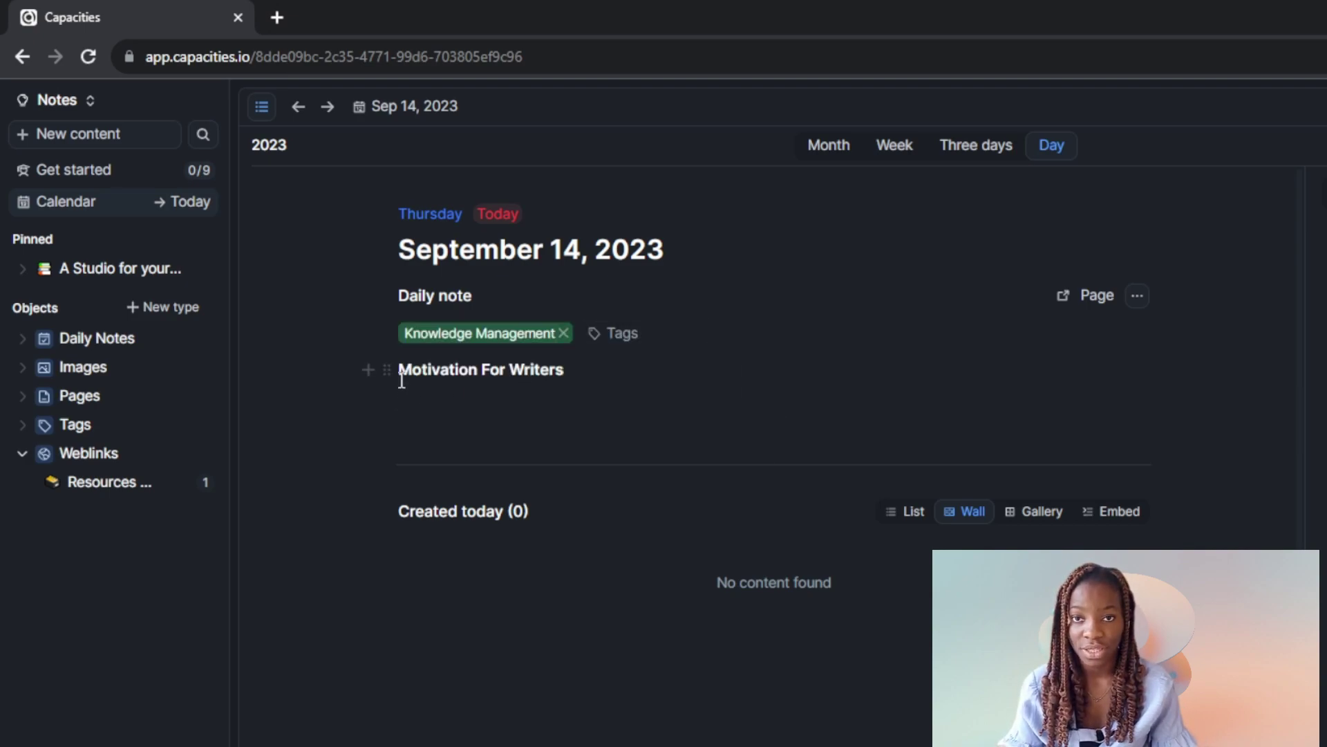
drag(385, 369, 491, 379)
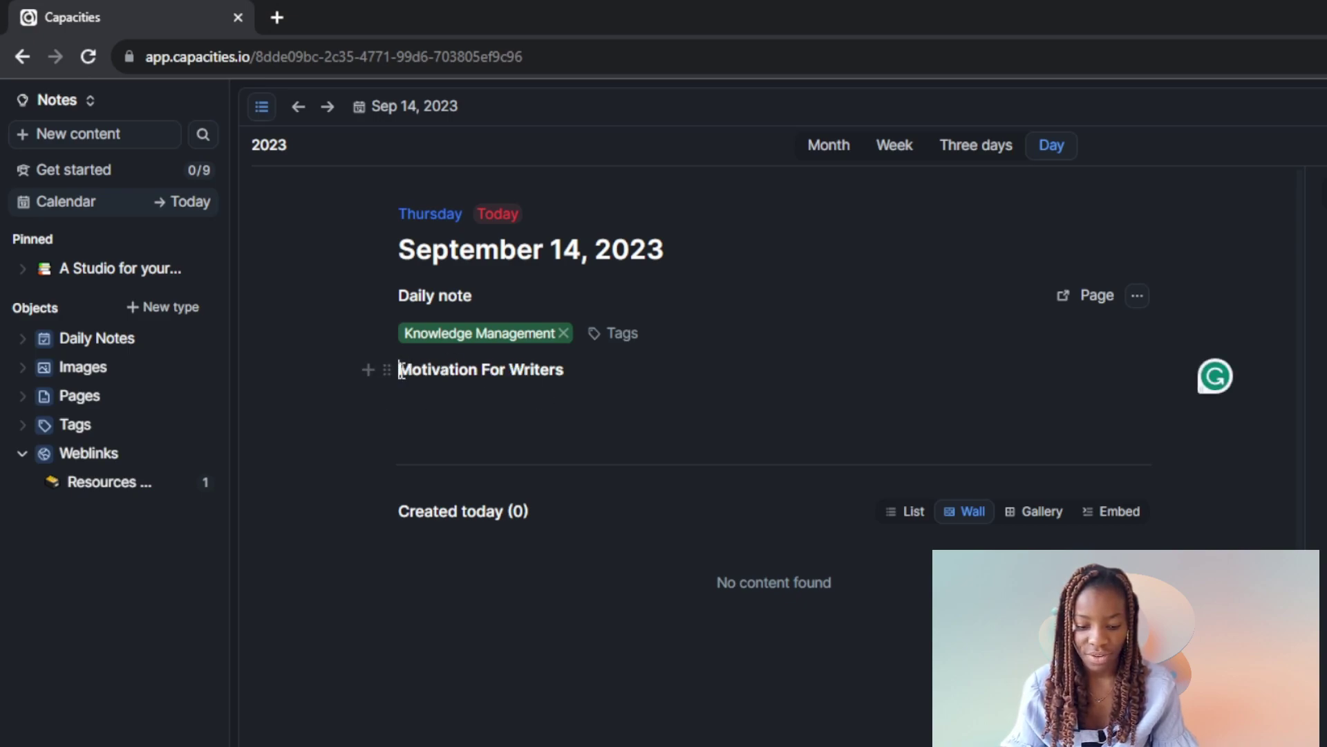
drag(401, 370, 557, 383)
click(557, 383)
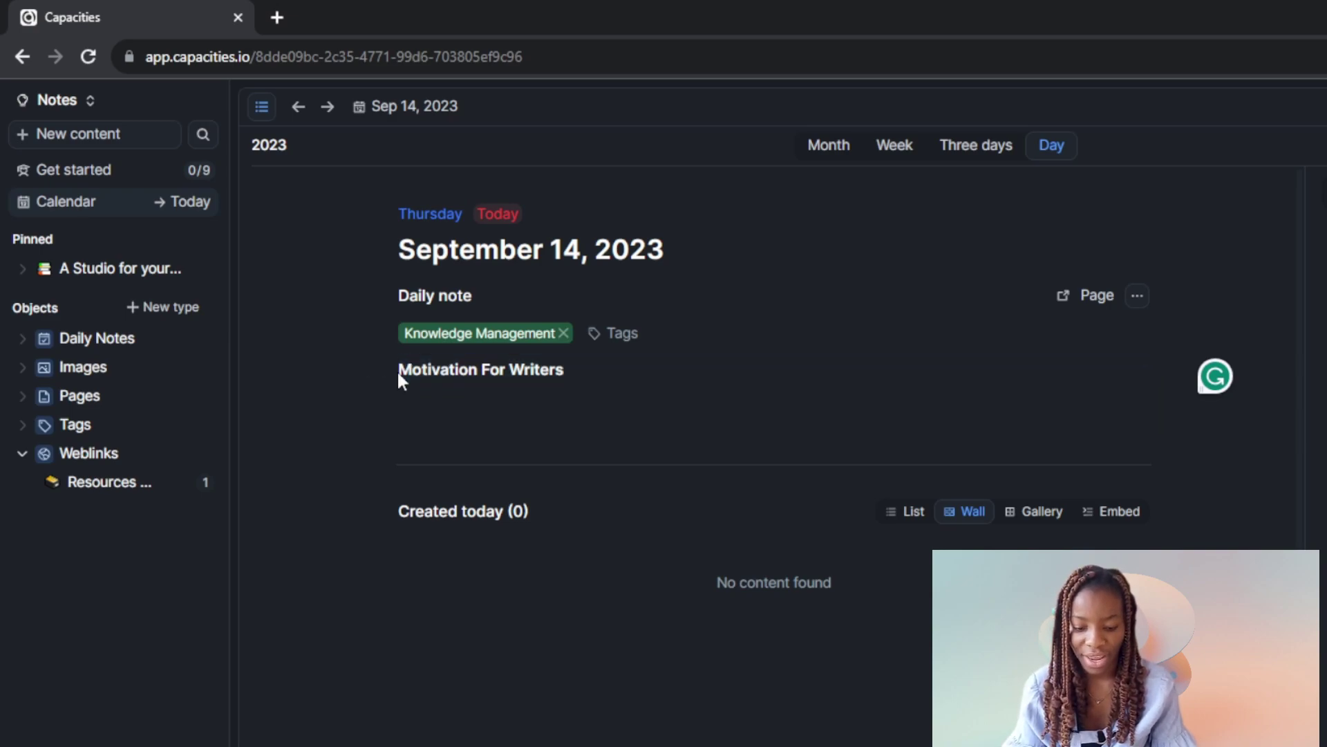
drag(399, 374, 561, 376)
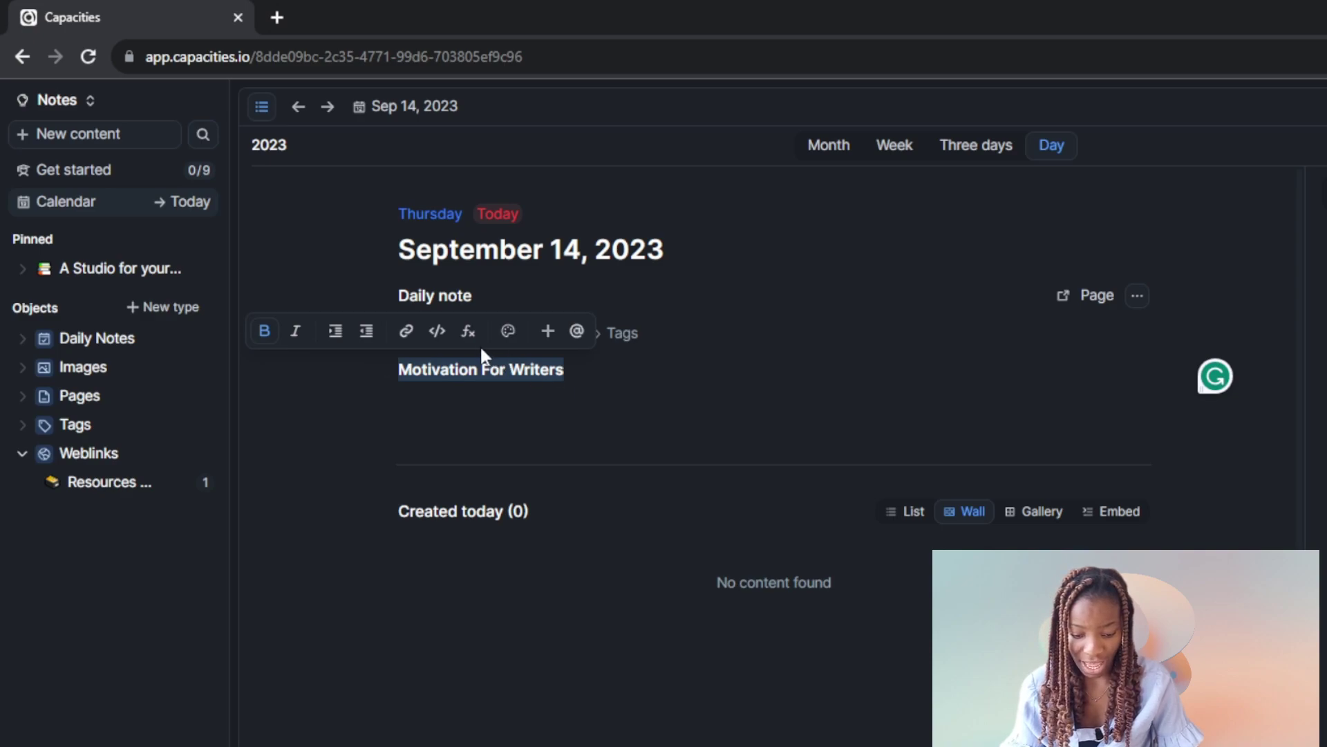
- Create an object from 'Motivation For Writers' to show type choices like Page, Weblink and PDF
click(548, 338)
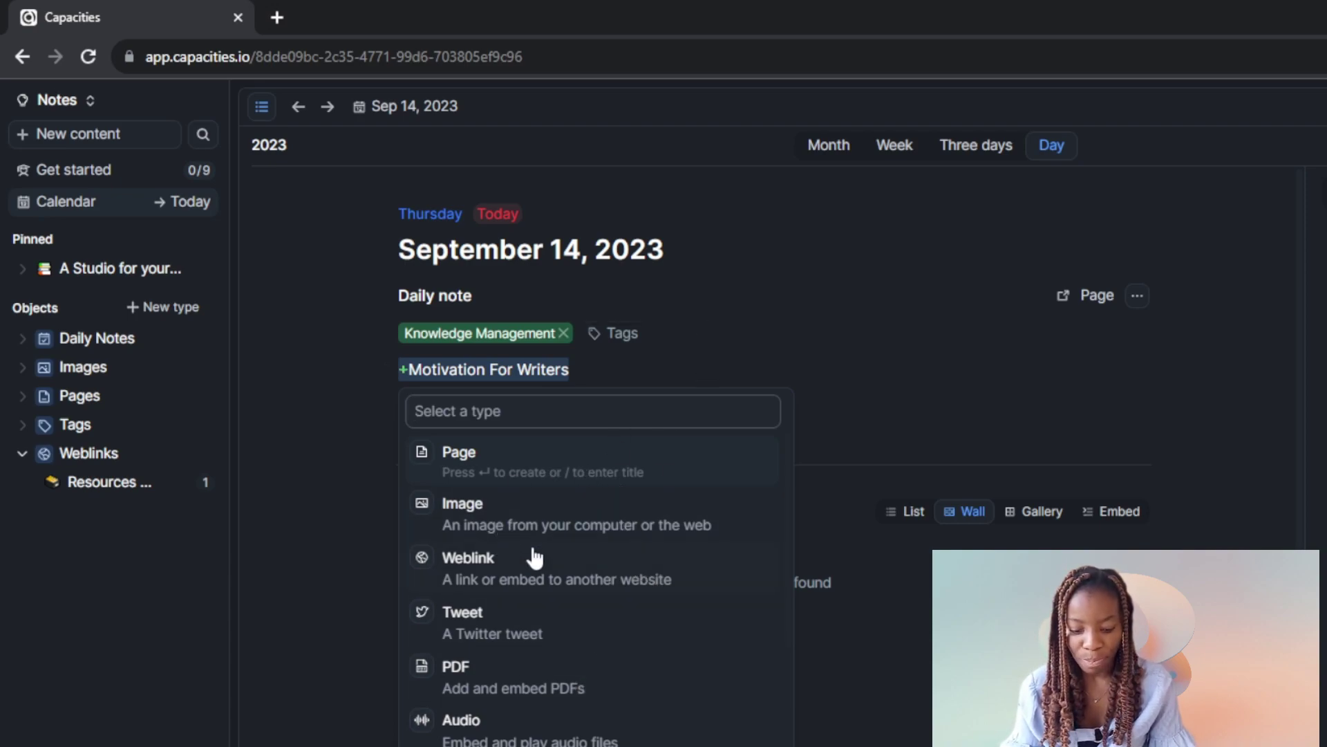
- Dismiss the type choices and write 'I just want writers to be the best of themselves.' on a new line
click(863, 400)
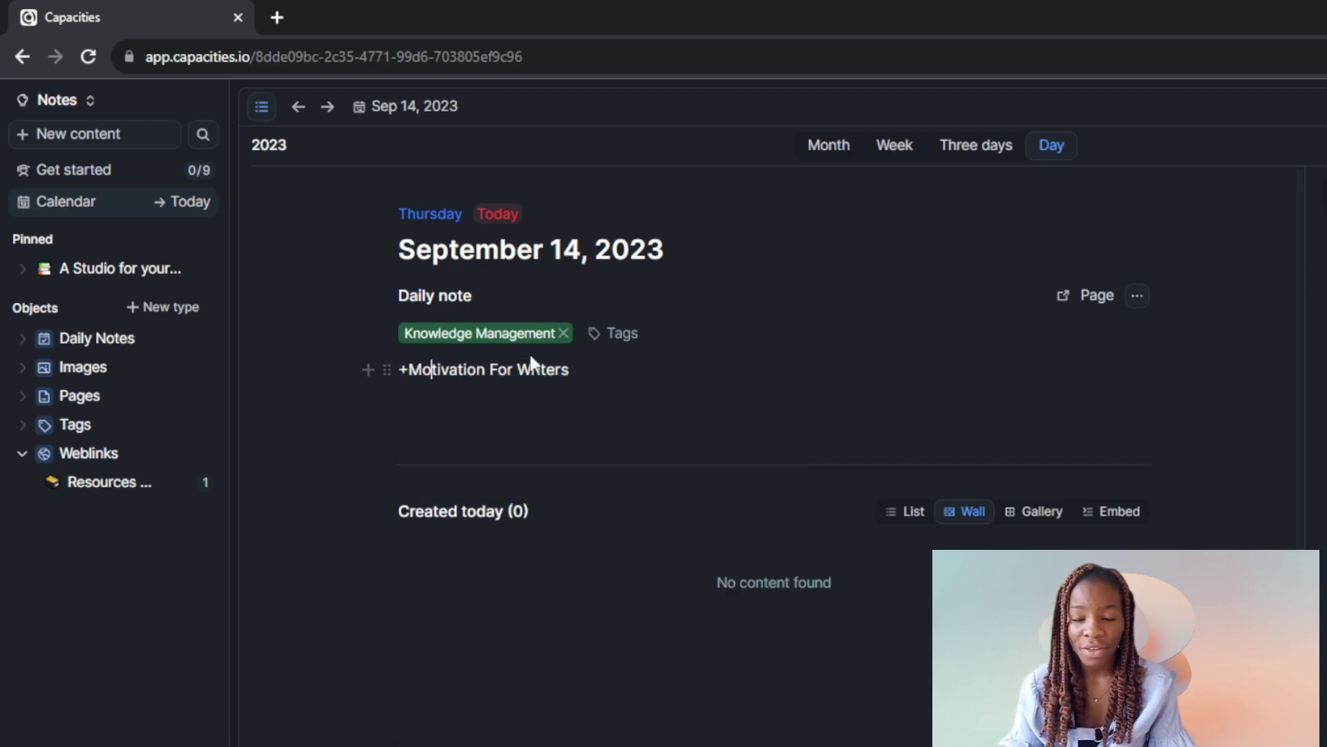
click(571, 367)
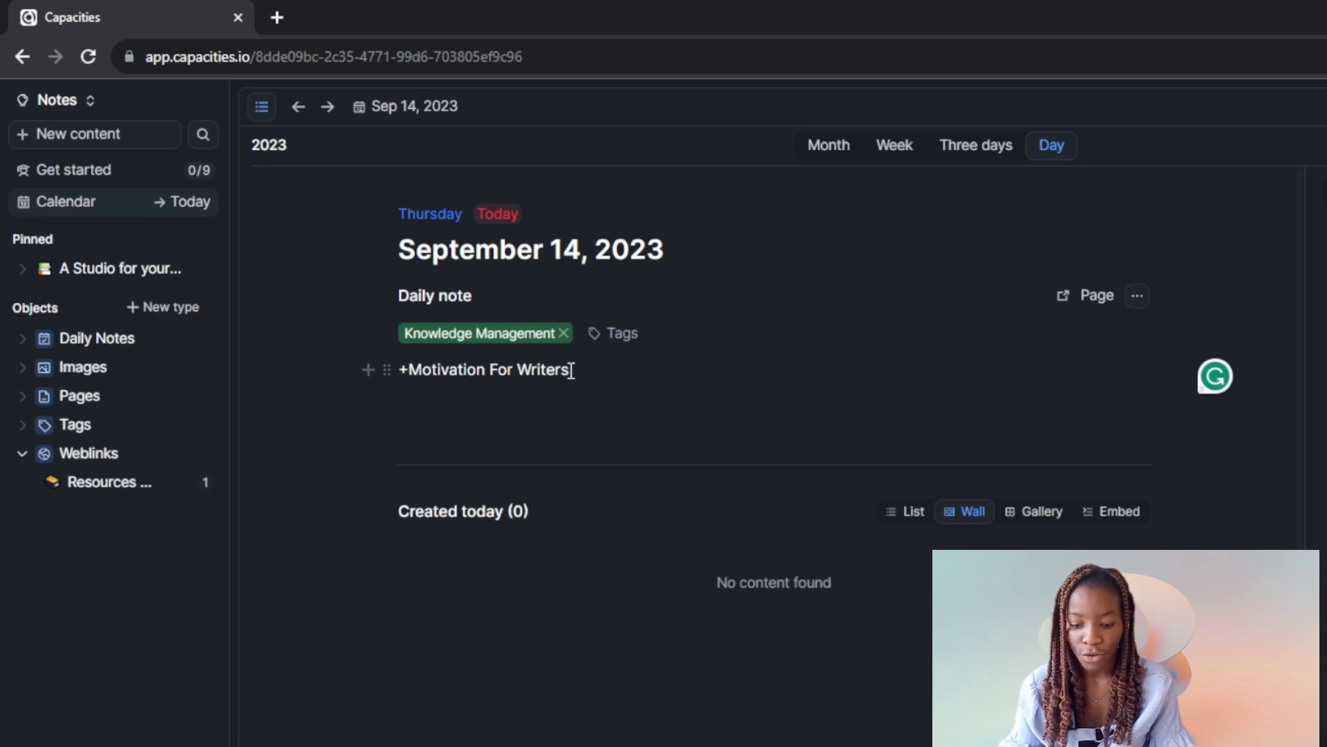
key(Return)
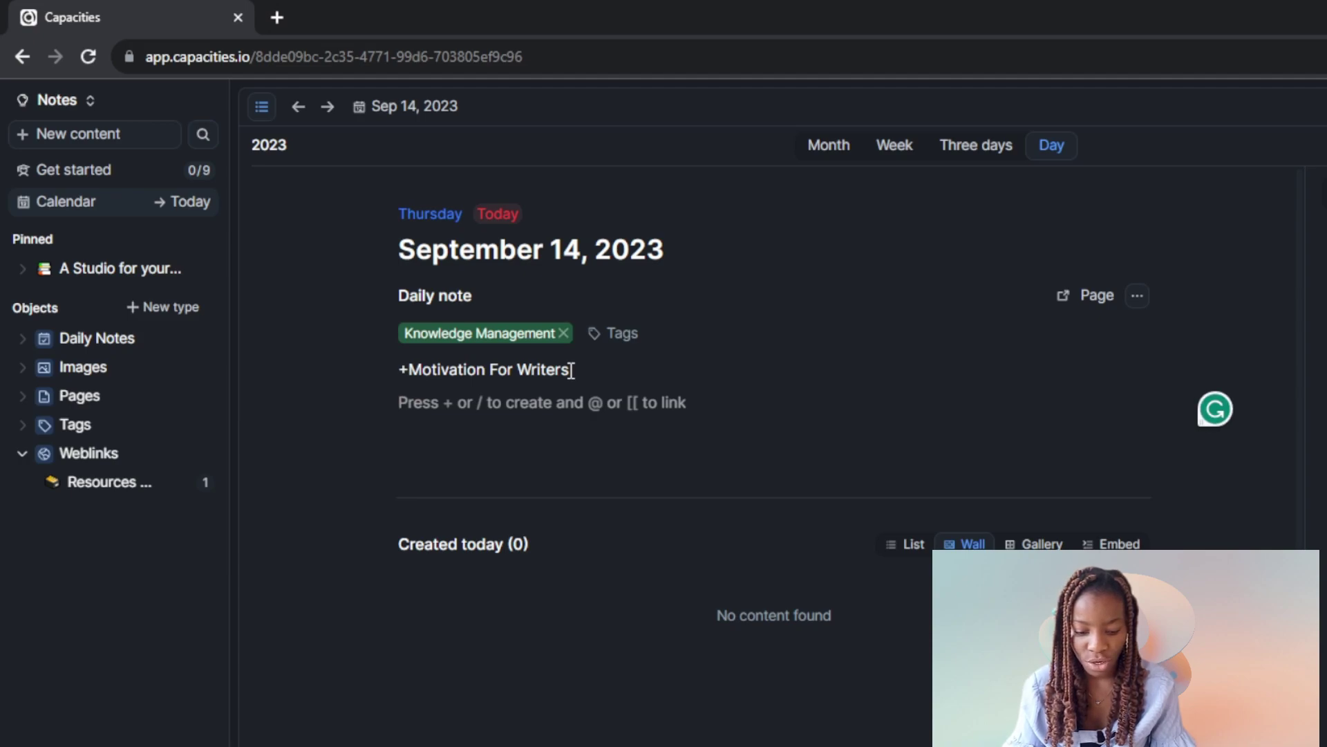
text(()
text( jsut)
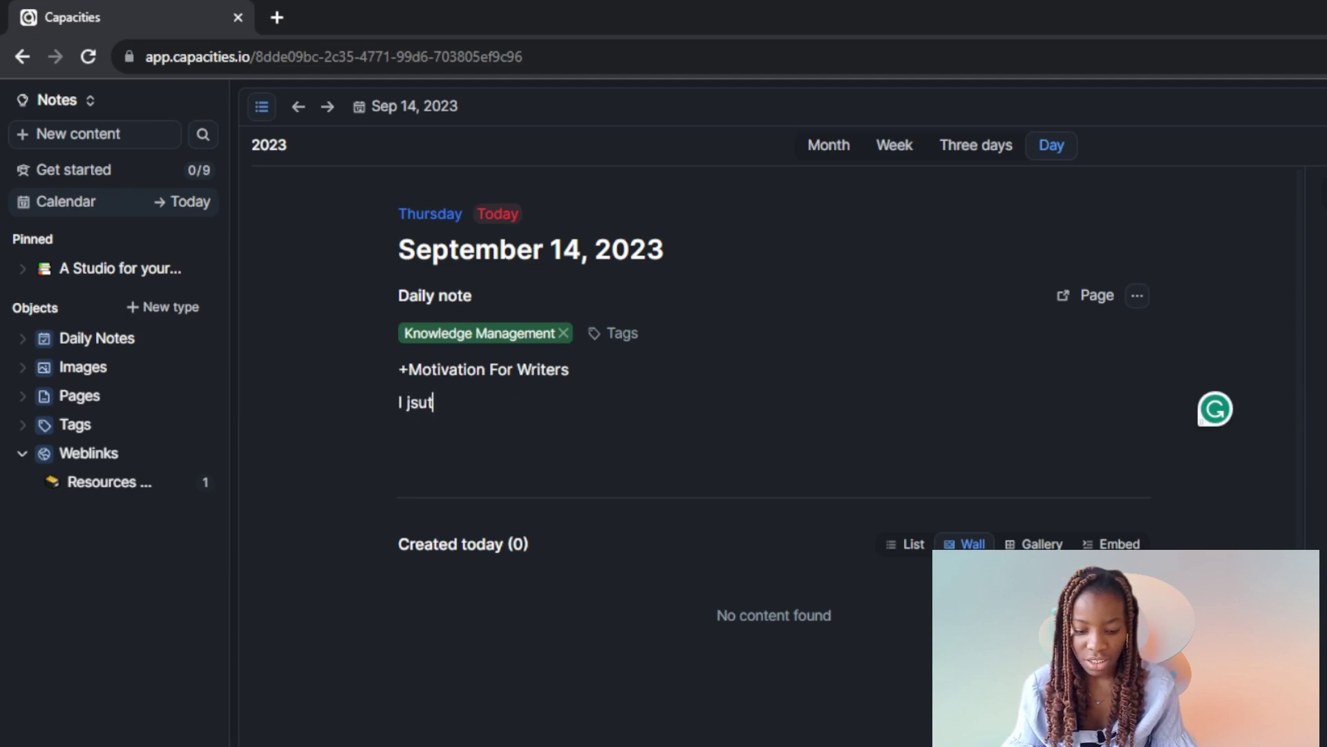
key(BackSpace)
key(BackSpace)
key(BackSpace)
text(ust )
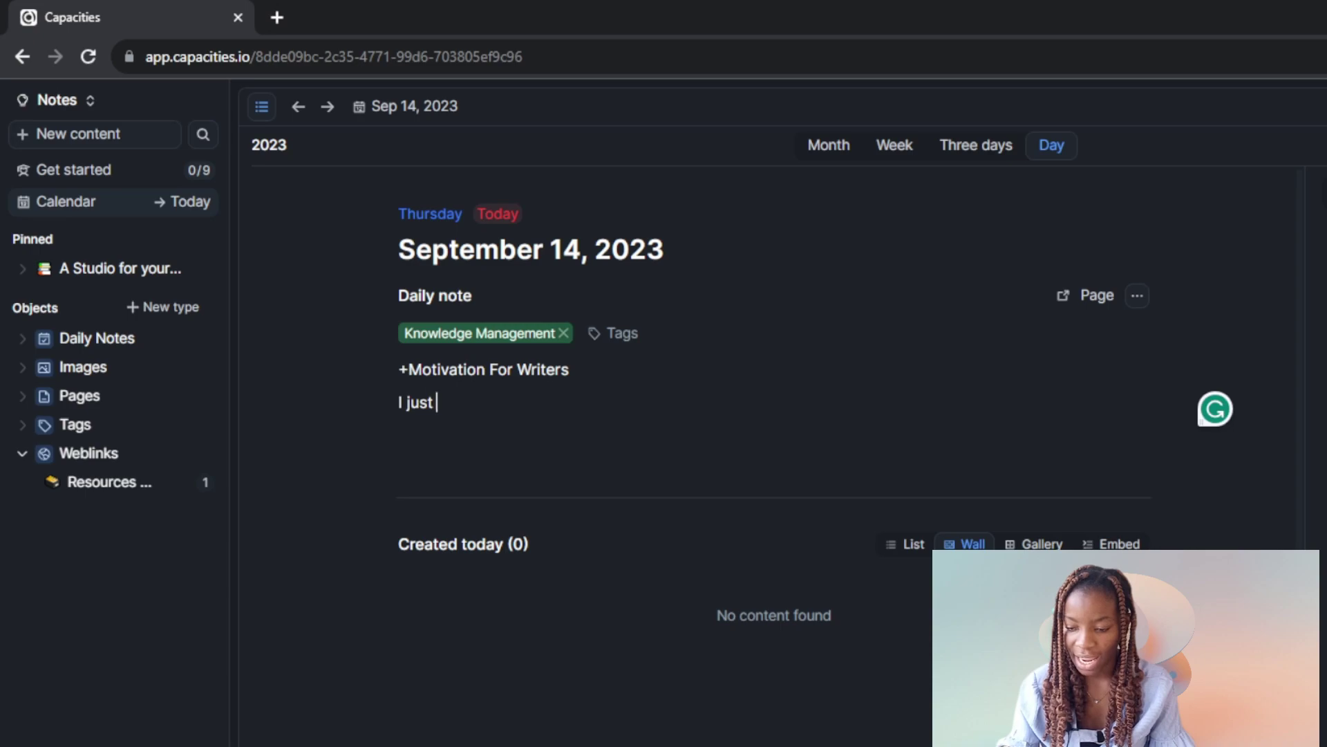
text(want wri)
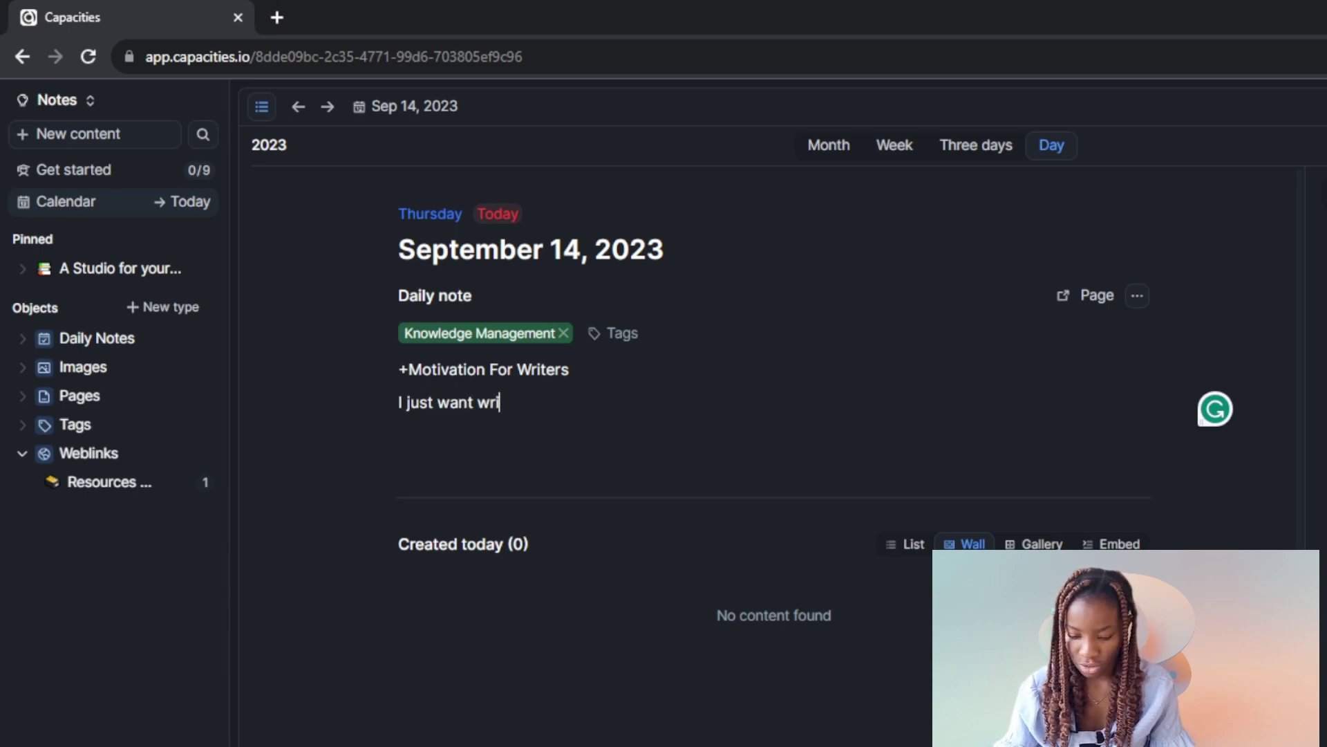
text(ters)
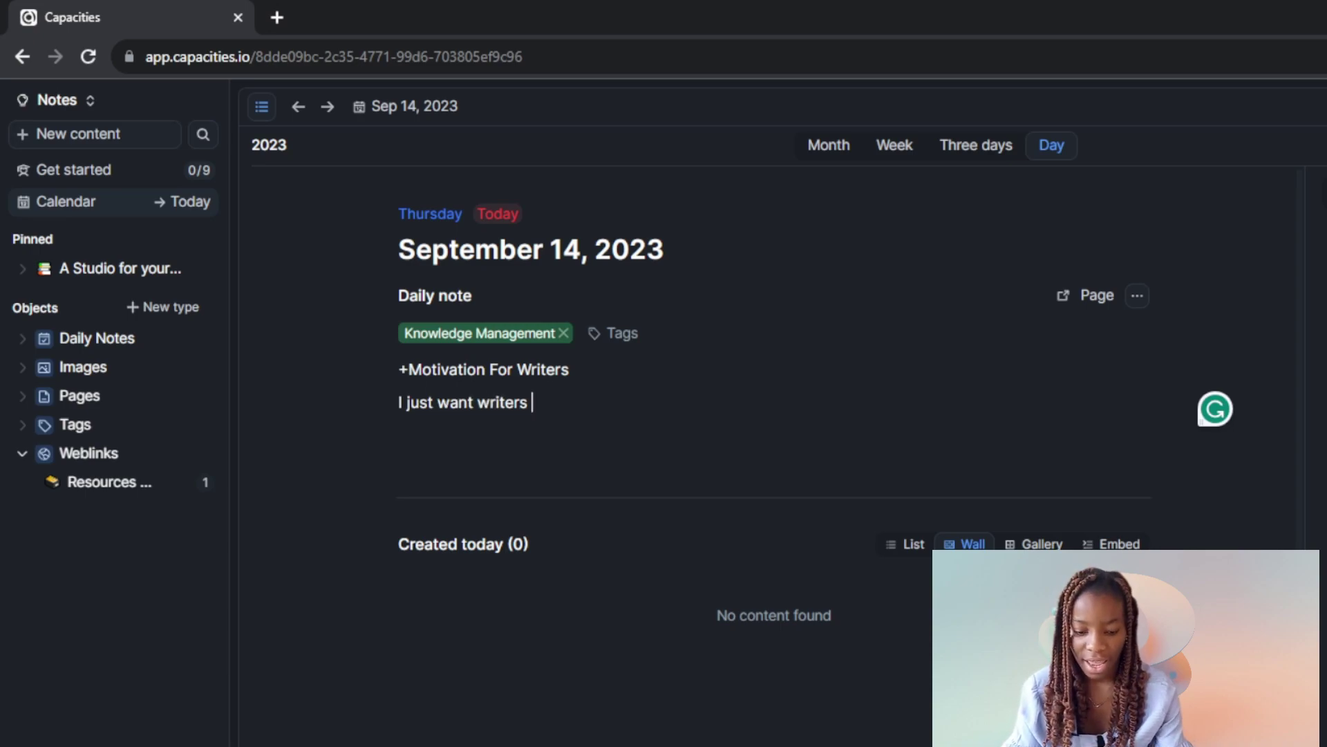
text( to be t)
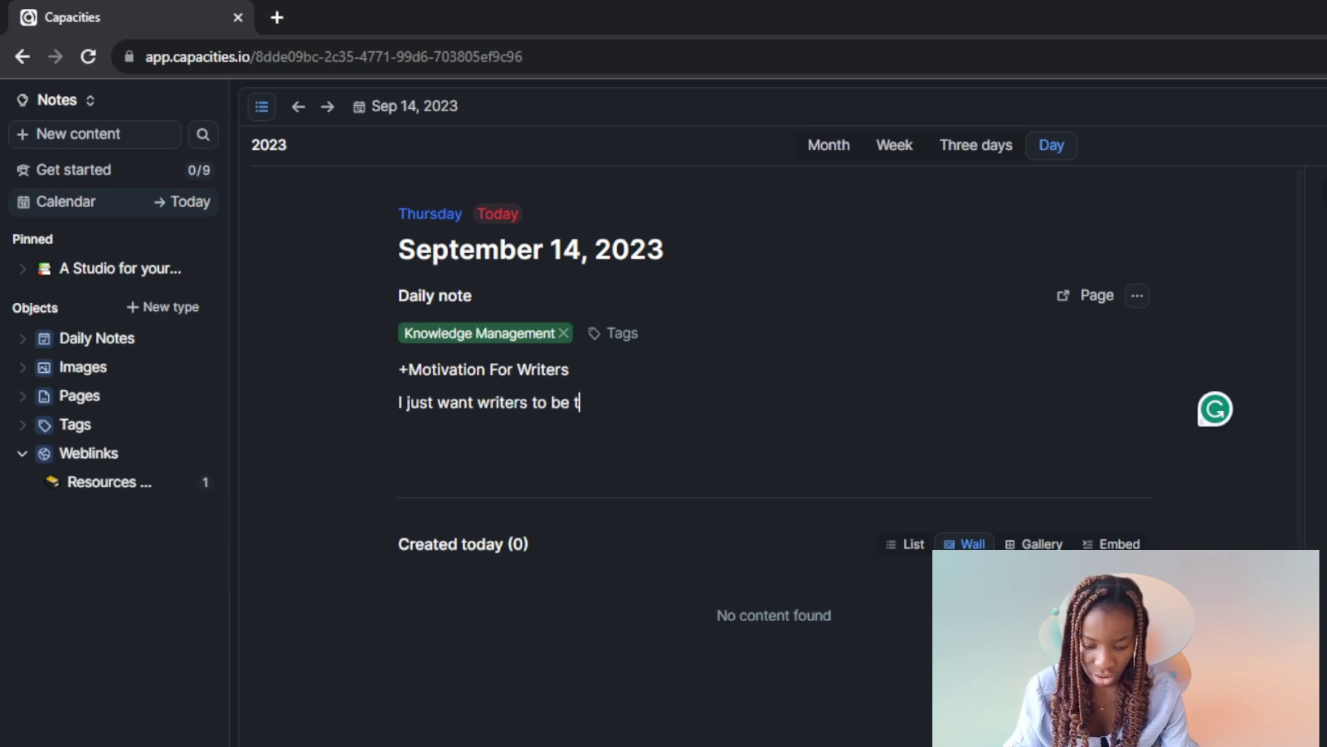
text(he best of themxe)
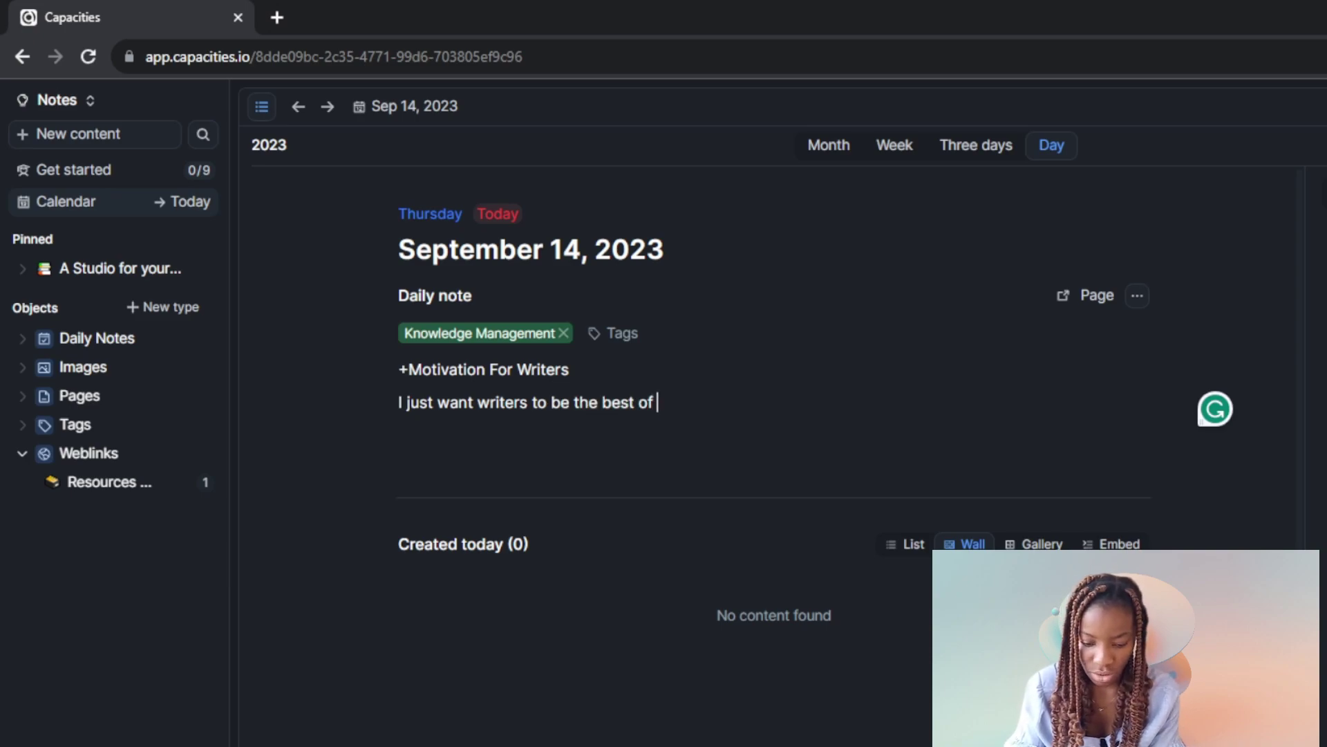
key(BackSpace)
key(BackSpace)
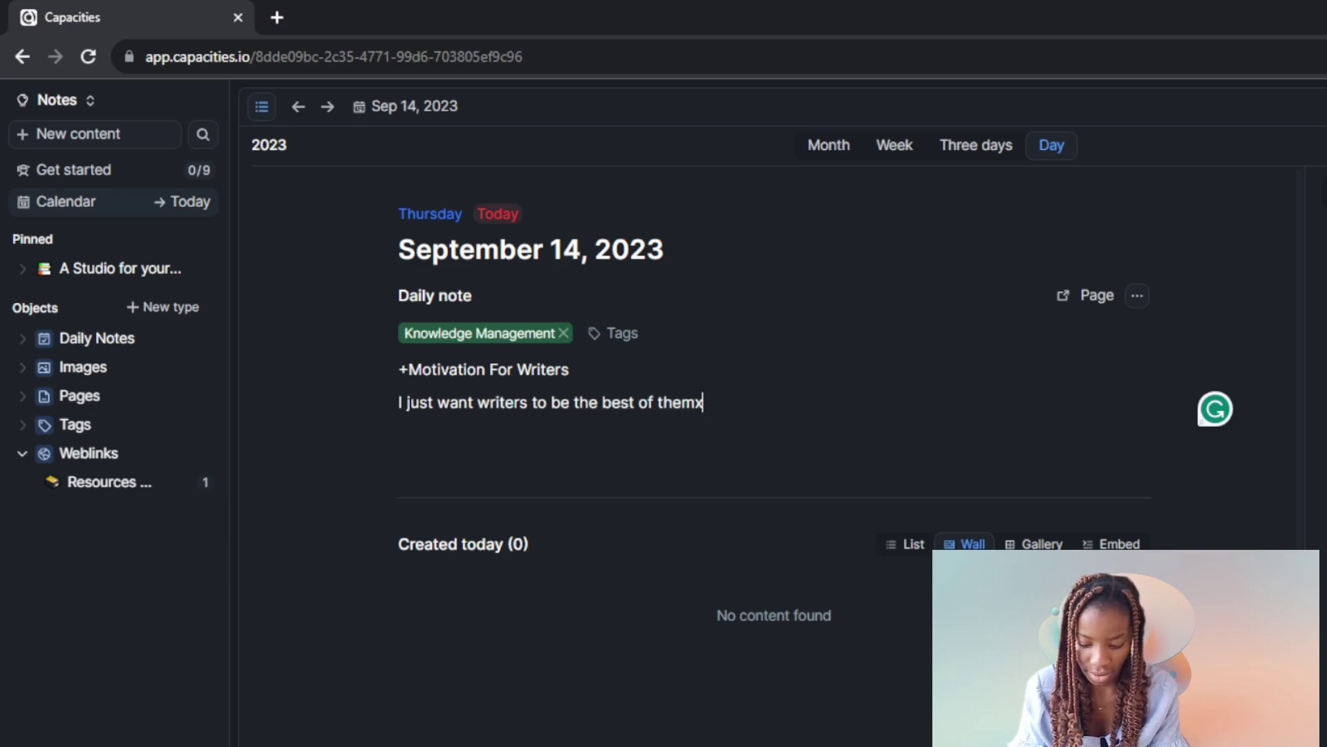
text(selves.)
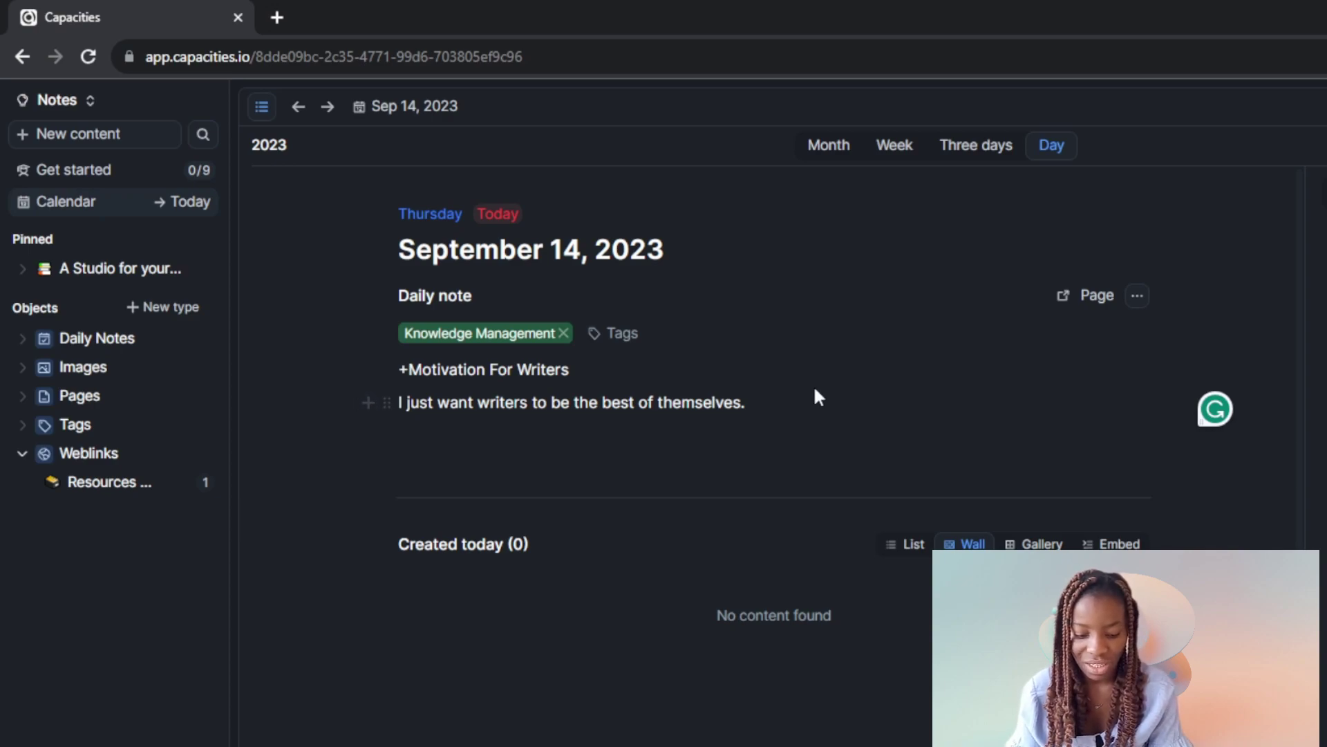
- Insert a new block below the sentence and choose Image from the + block menu
click(755, 405)
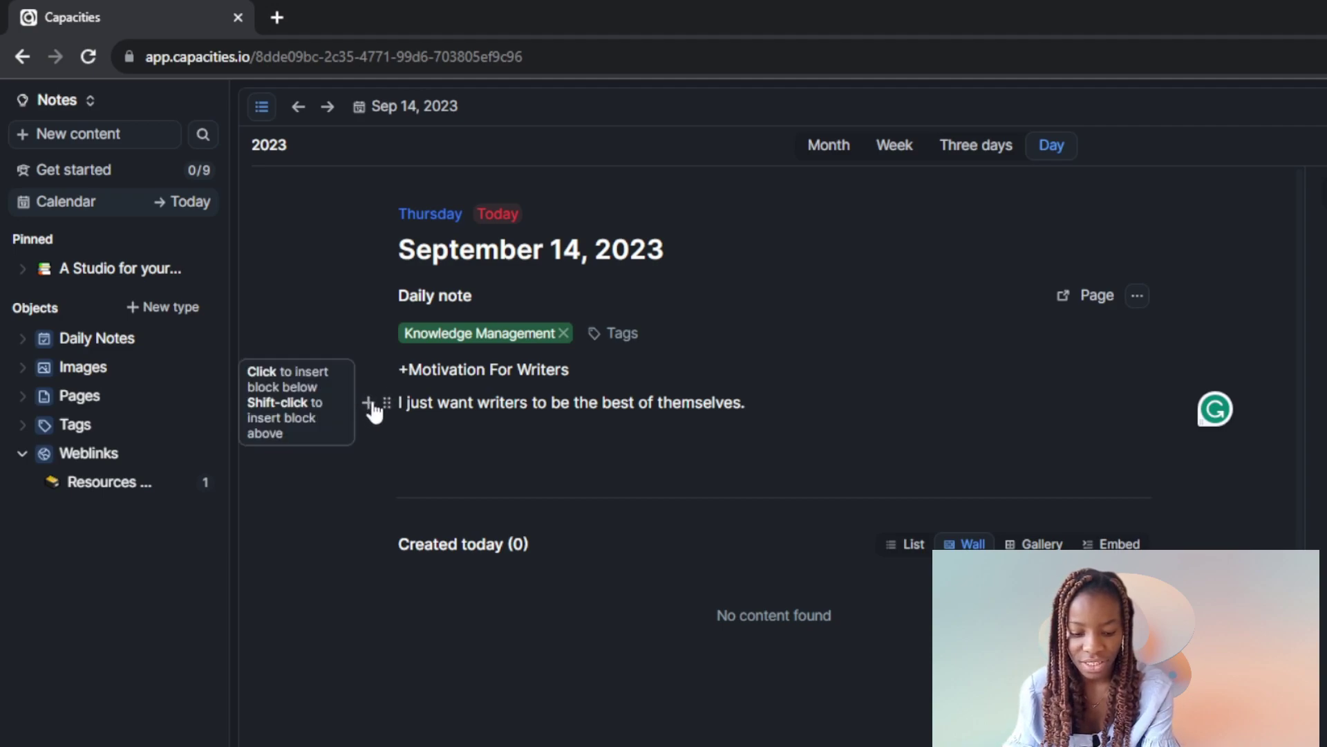
click(370, 408)
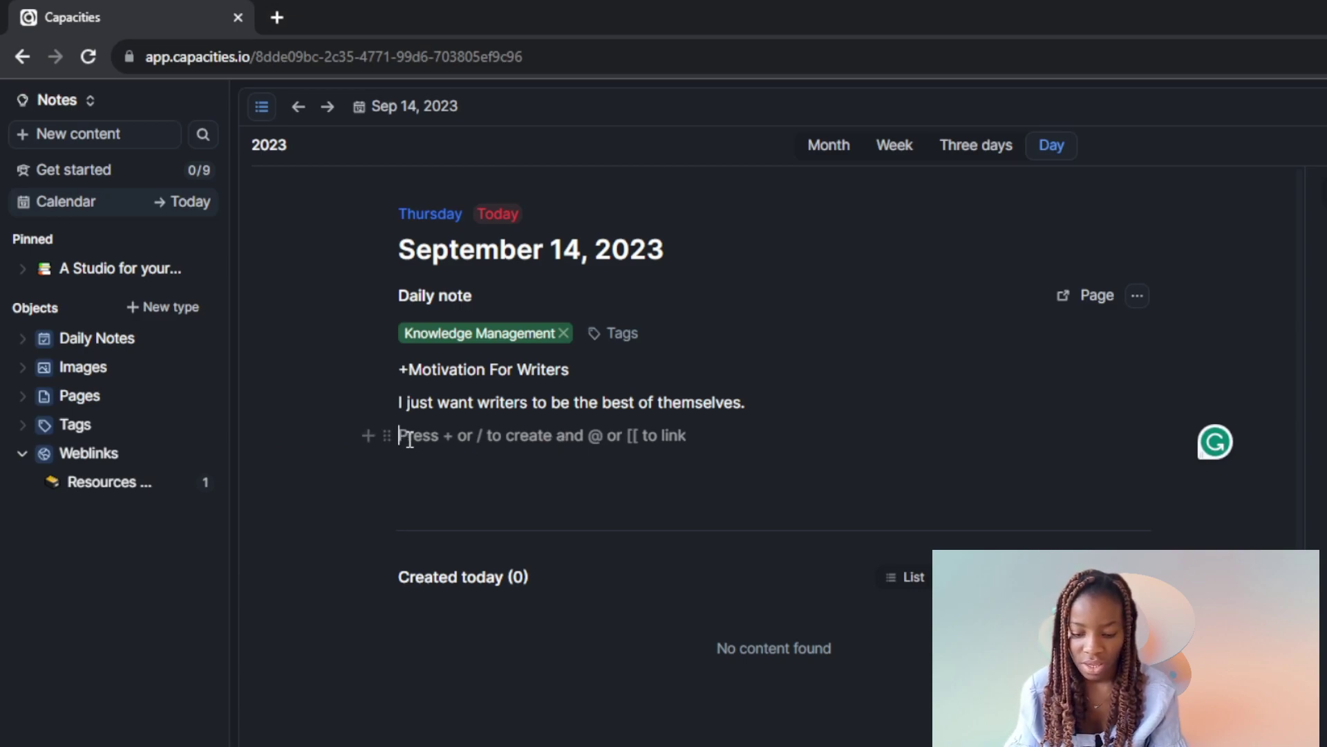
text(+)
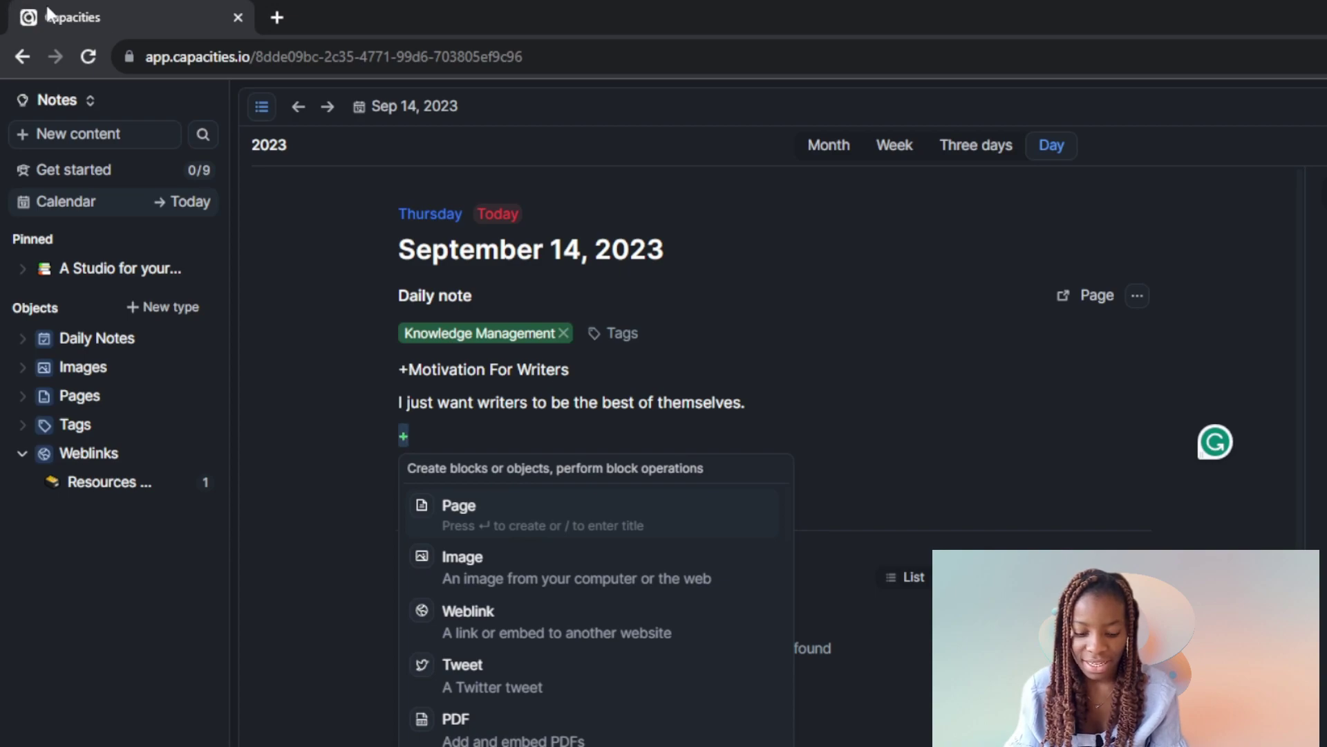
click(491, 558)
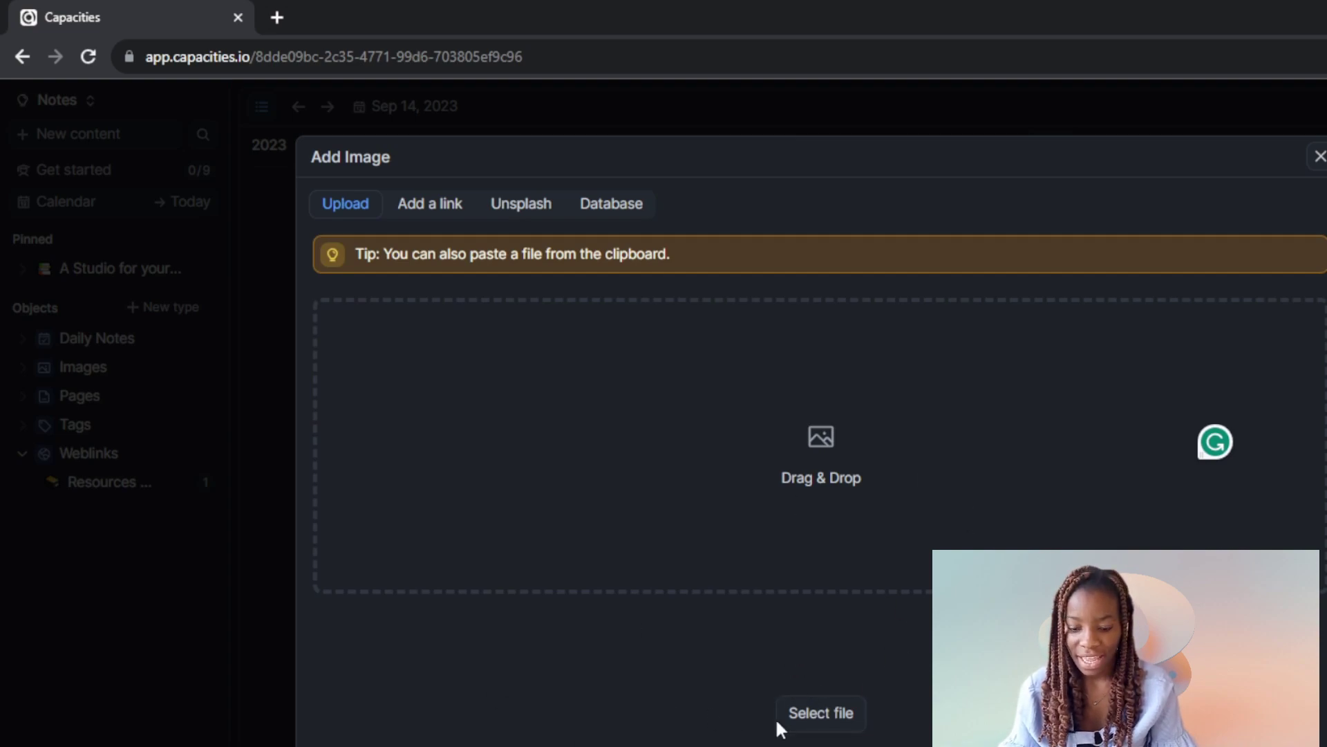
- Upload the FRONT picture from Downloads as the note's image block
click(797, 710)
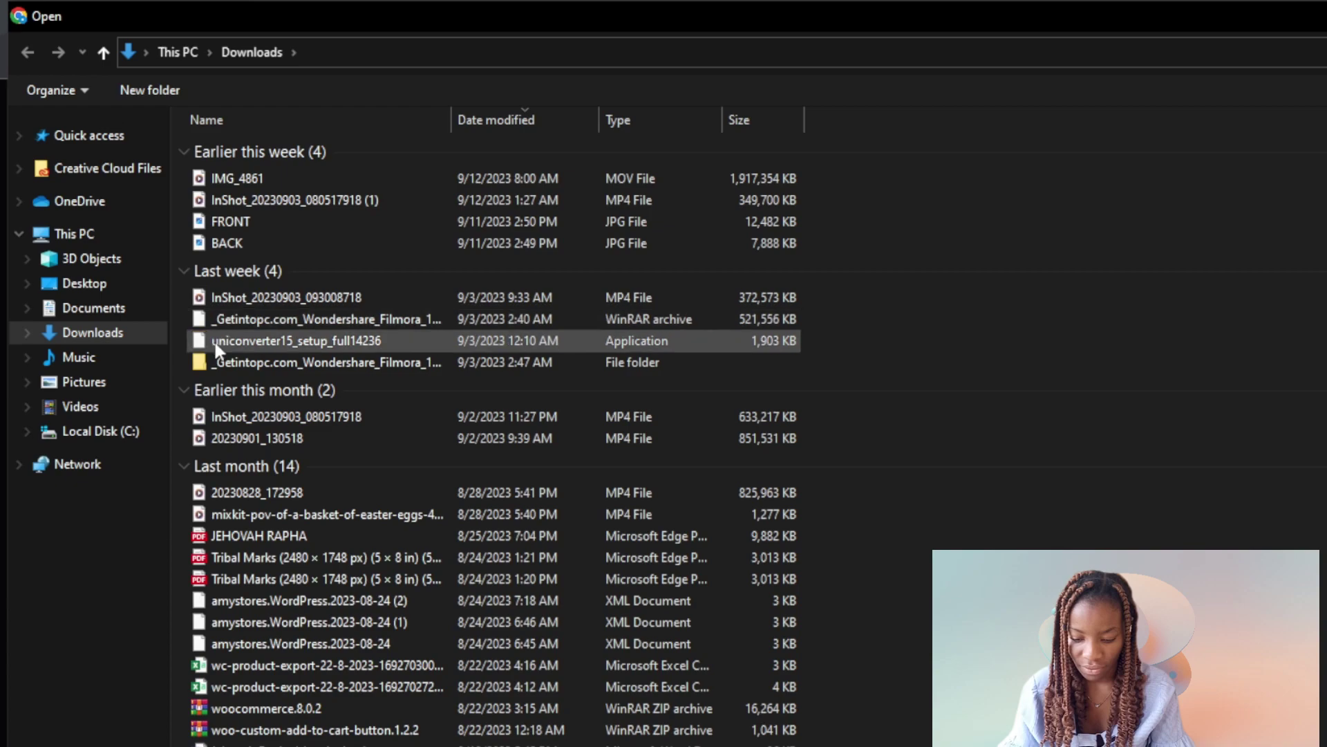
click(311, 178)
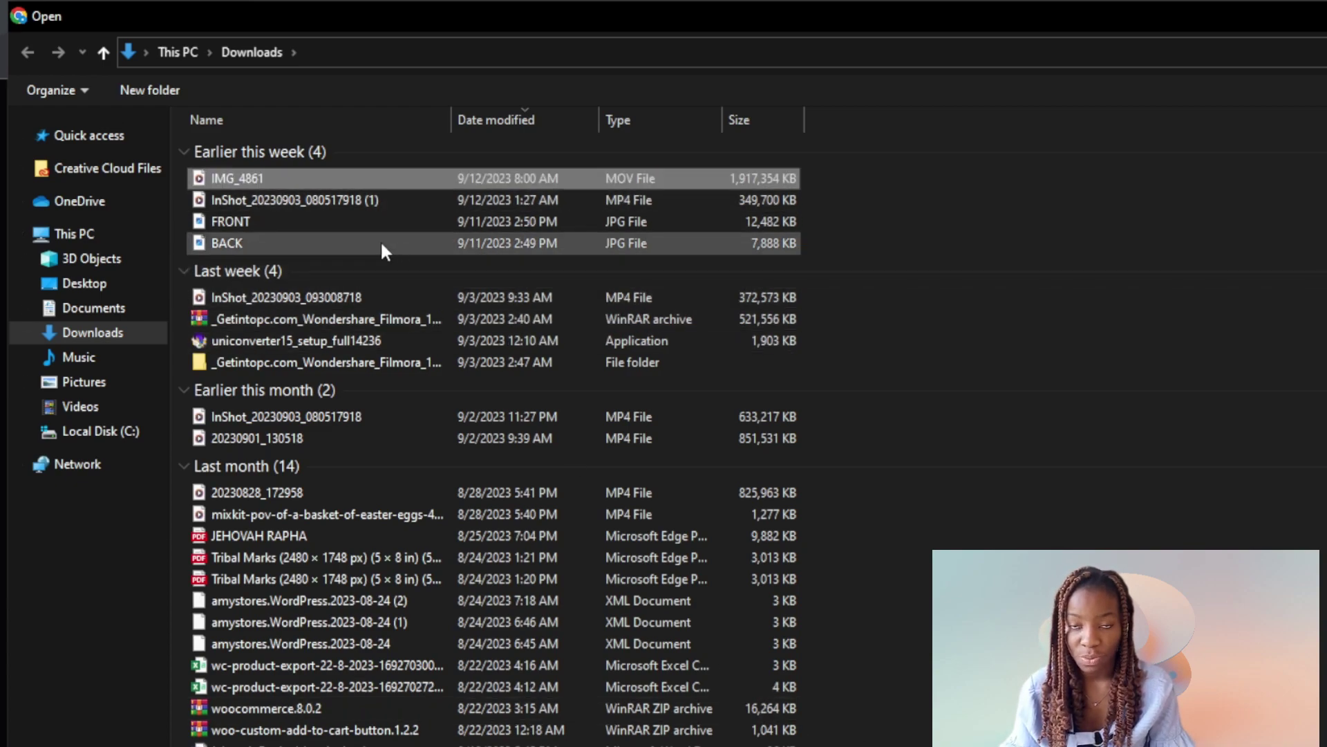
click(326, 224)
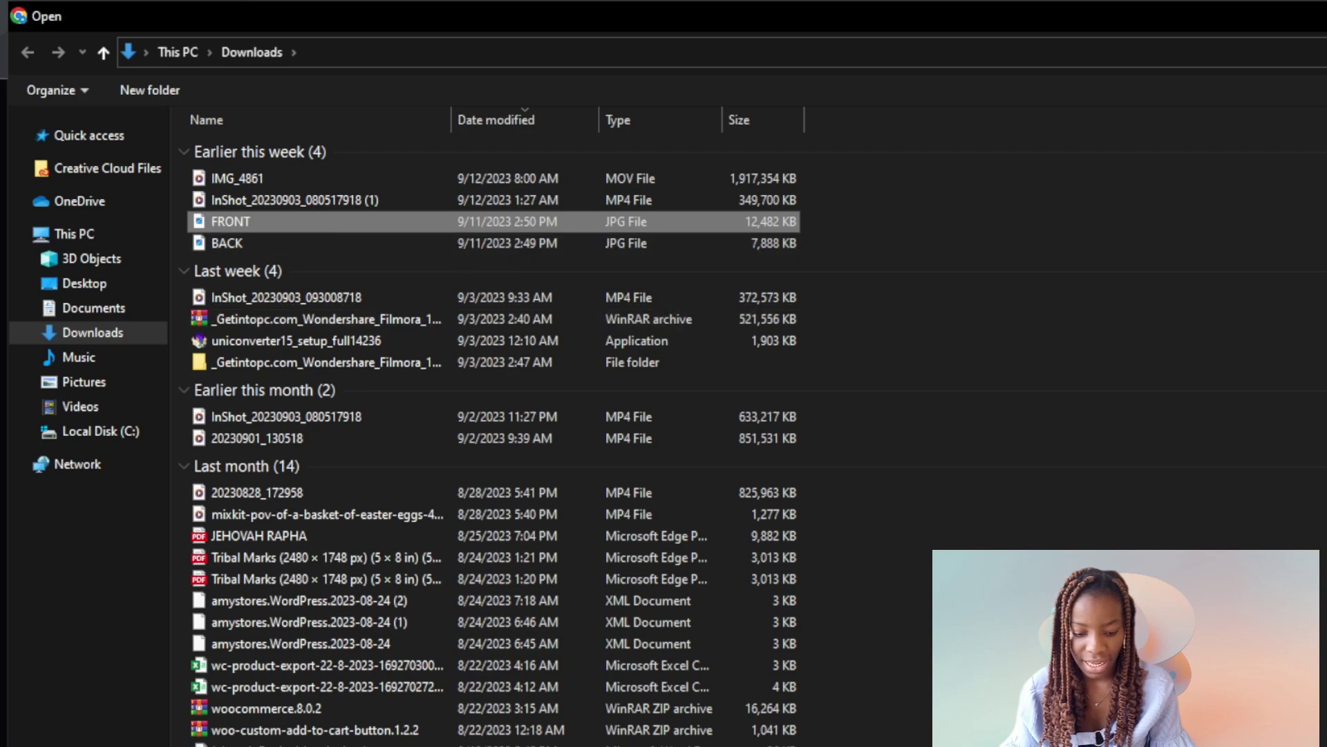
key(Return)
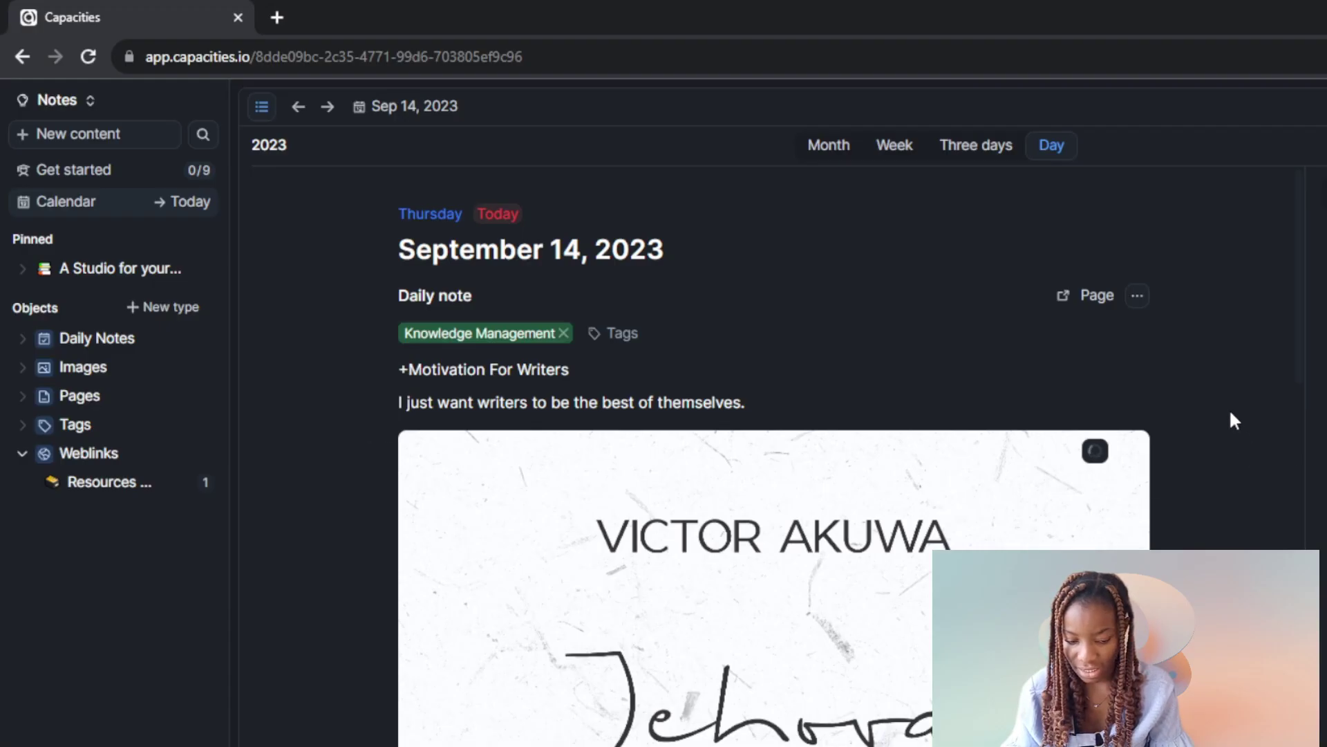
scroll(1227, 408, down, 8)
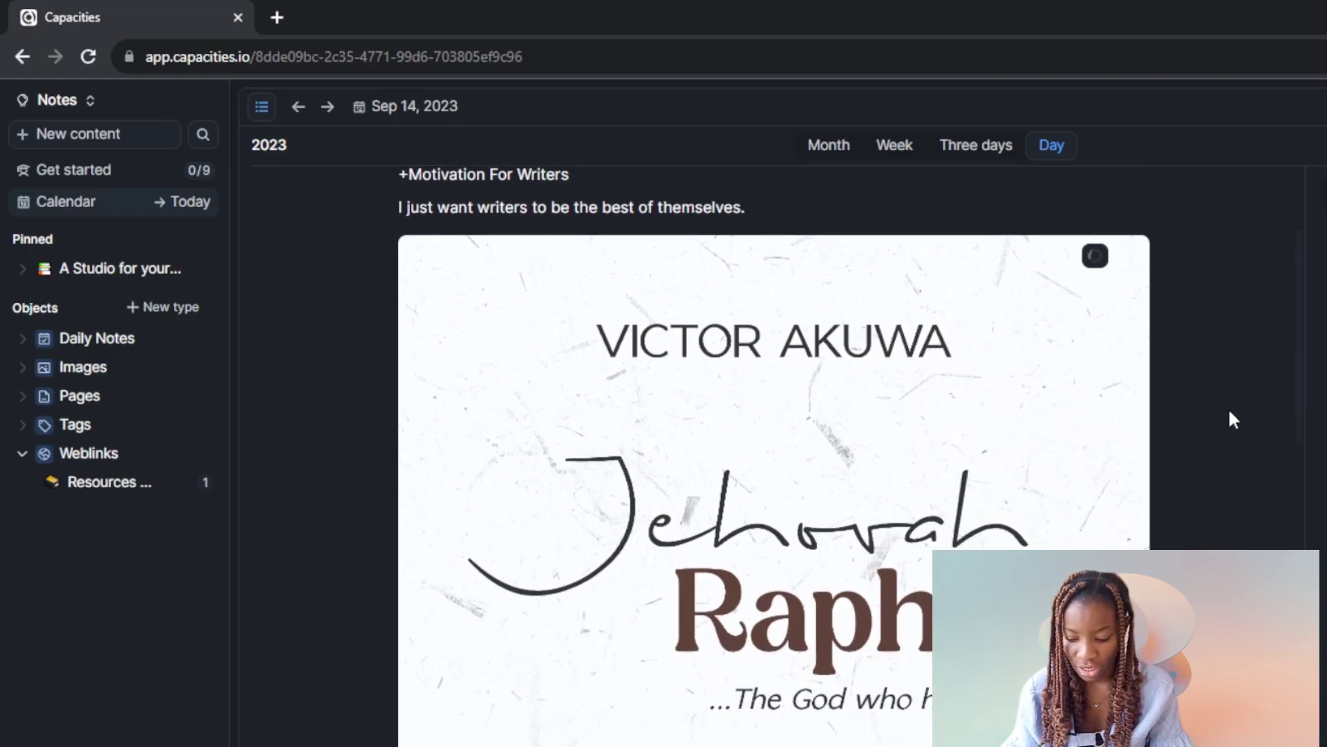
scroll(1228, 408, up, 10)
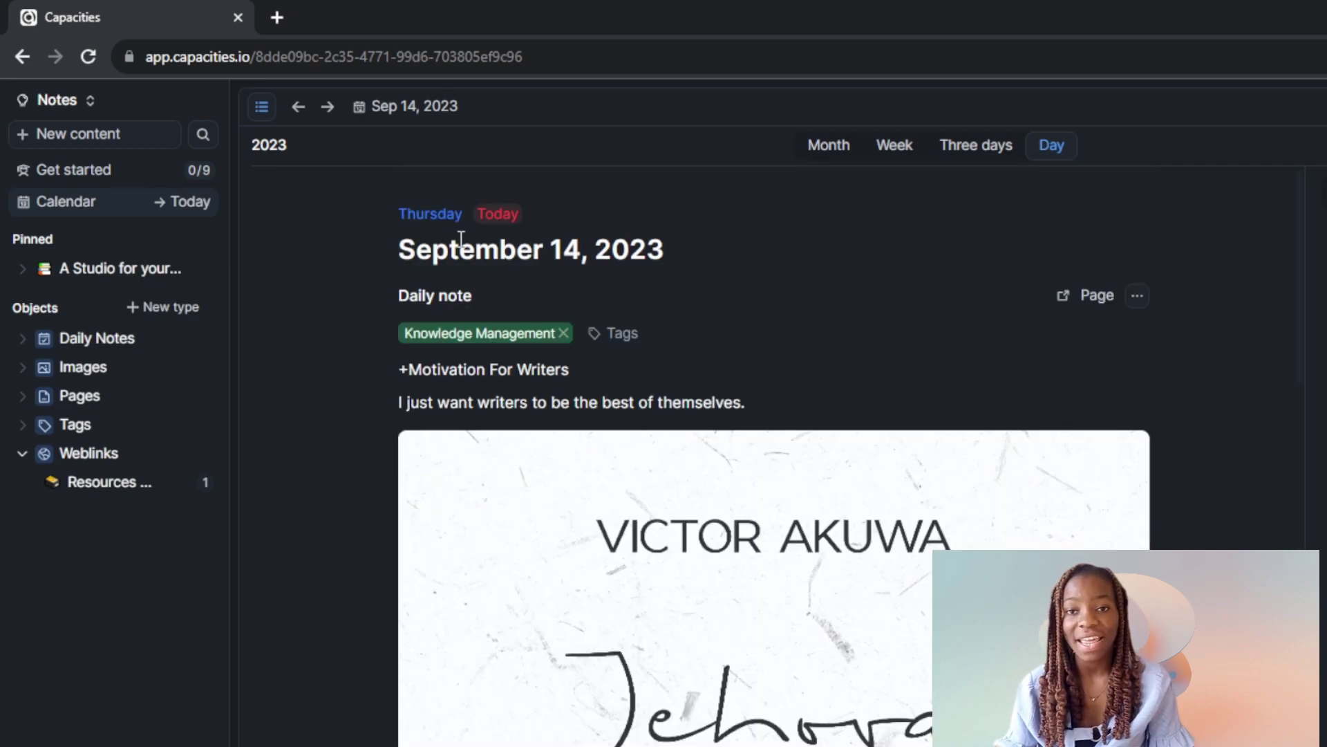